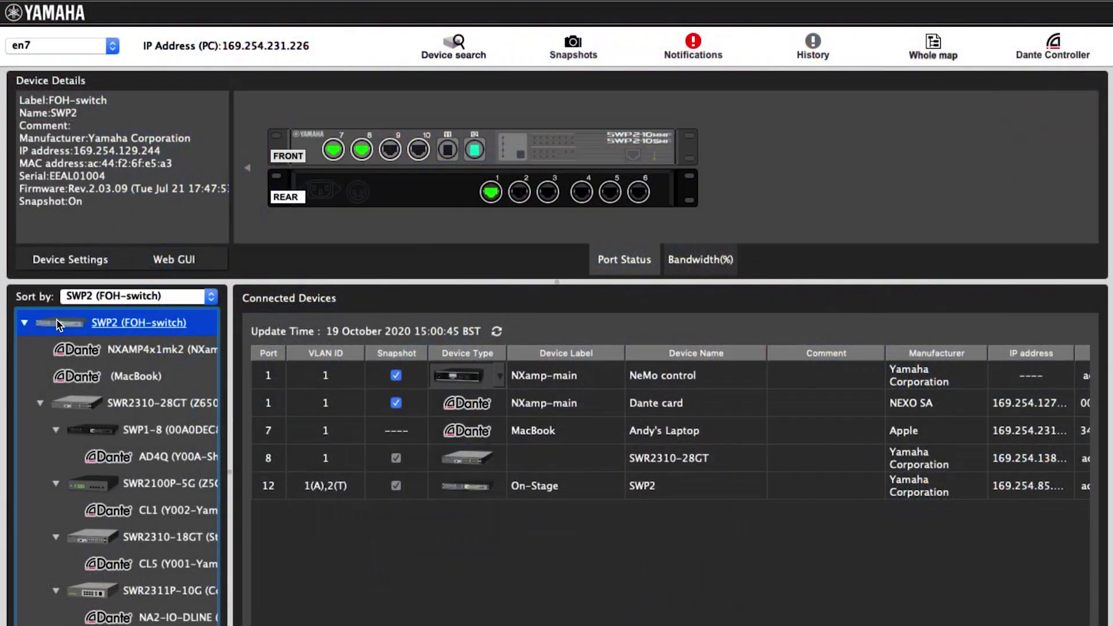
Review the devices on SWR2310-28GT, SWP1-8, SWR2100P-5G, SWR2310-18GT, SWR2311P-10G and SWP2 On-Stage
click(66, 405)
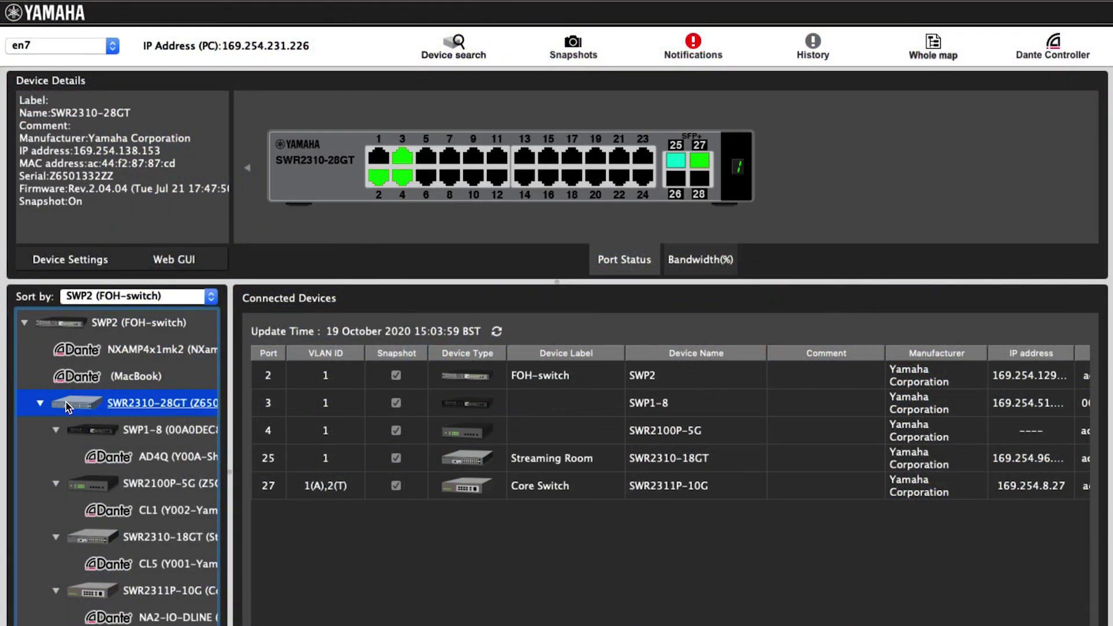
click(81, 430)
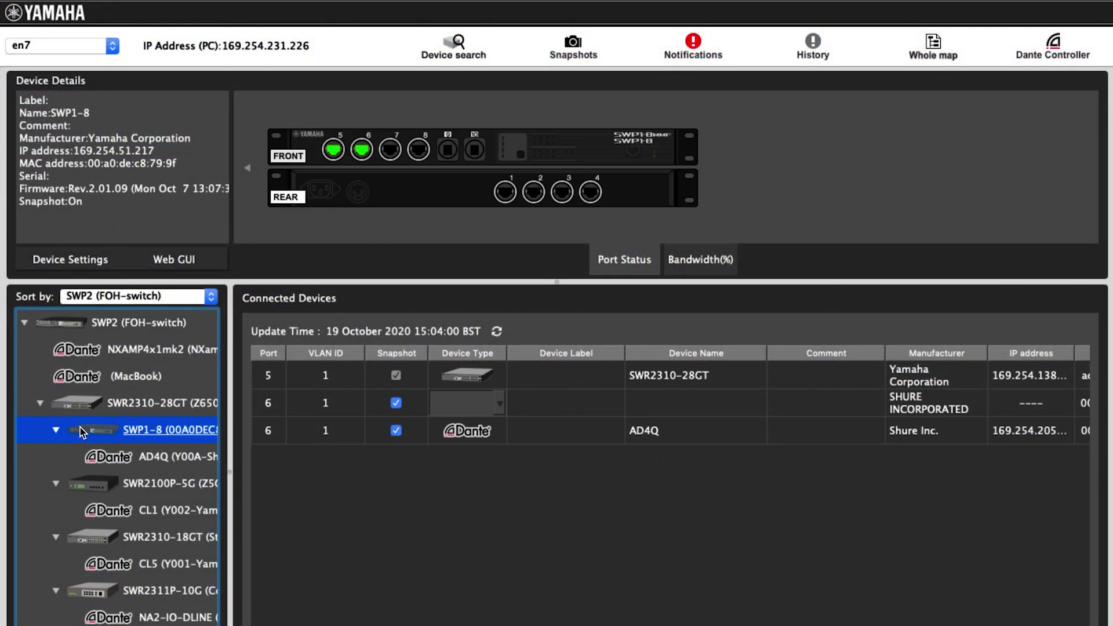
click(88, 487)
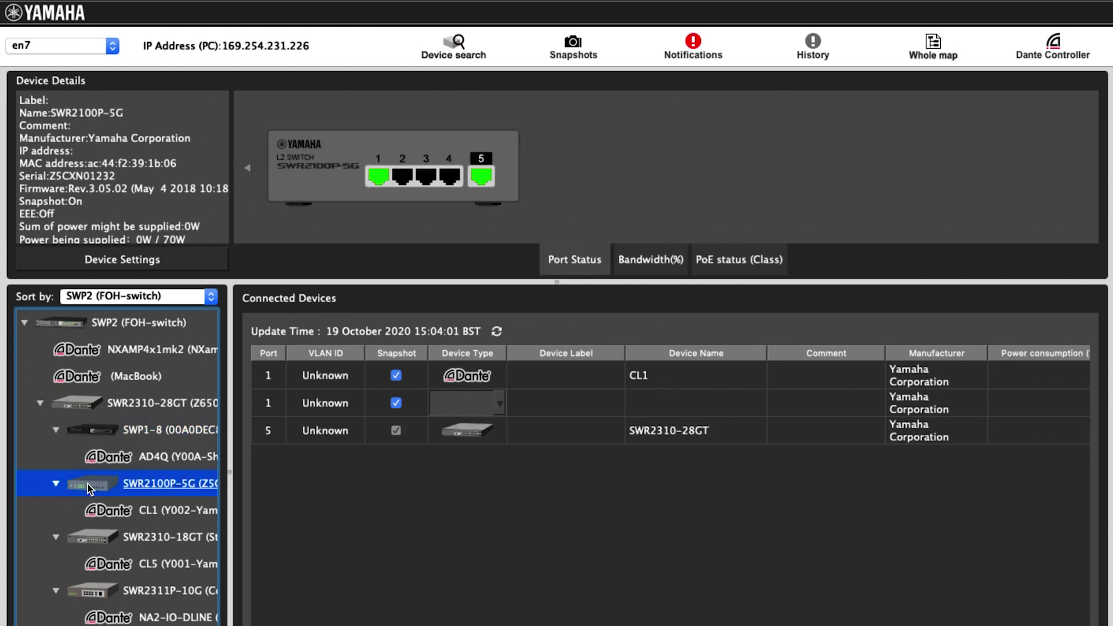
click(88, 542)
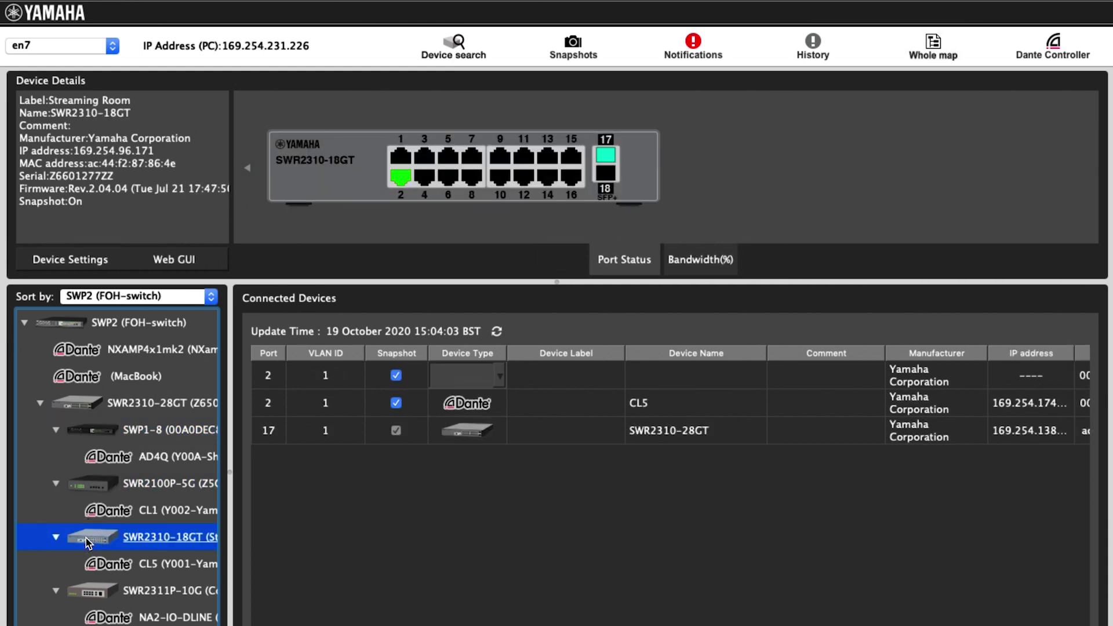
click(85, 593)
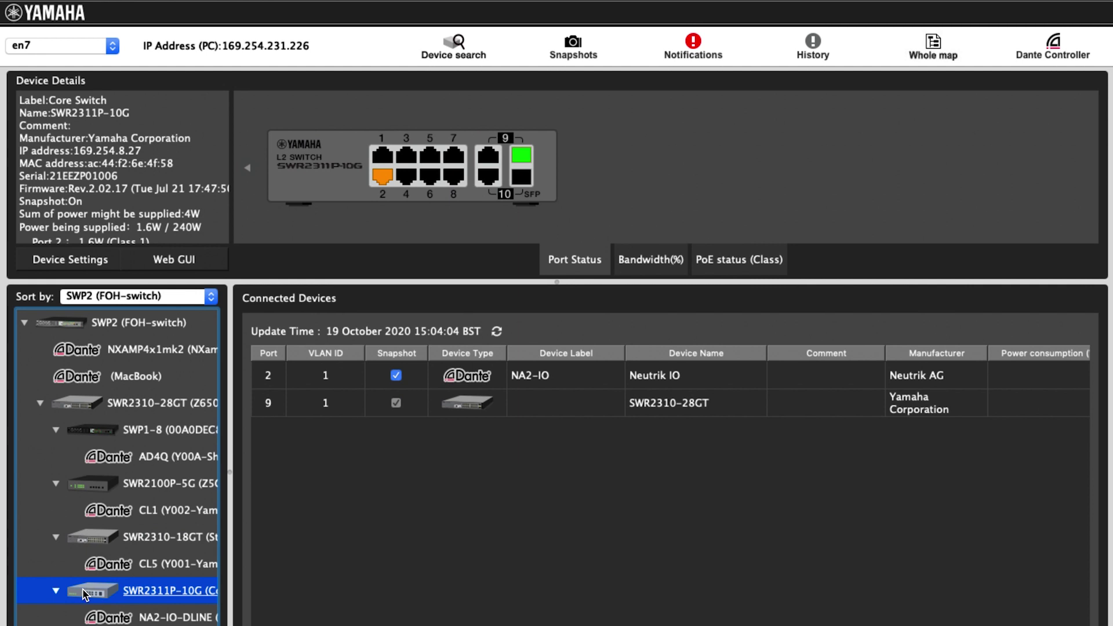
click(75, 625)
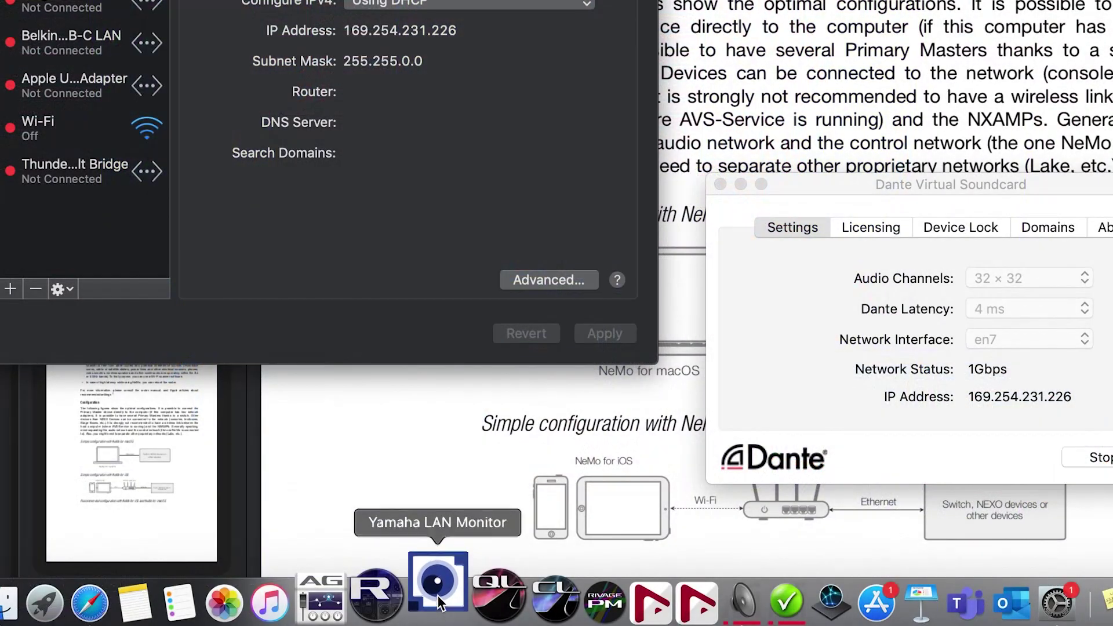
Relaunch LAN Monitor and load SWP2 FOH-switch with its downstream switches and Dante devices
click(437, 600)
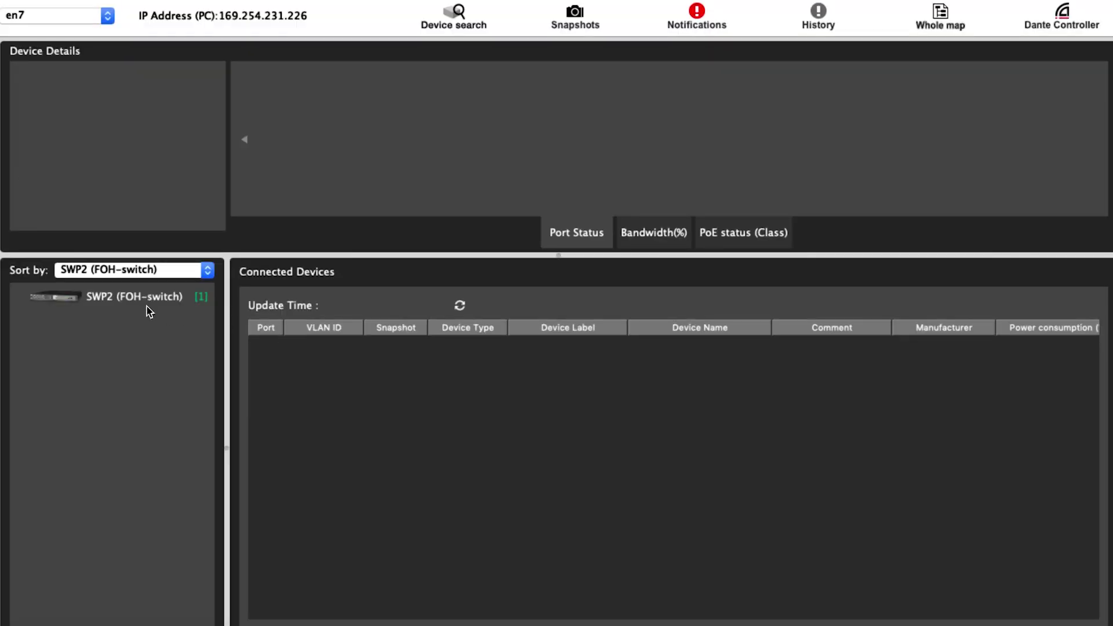
click(65, 300)
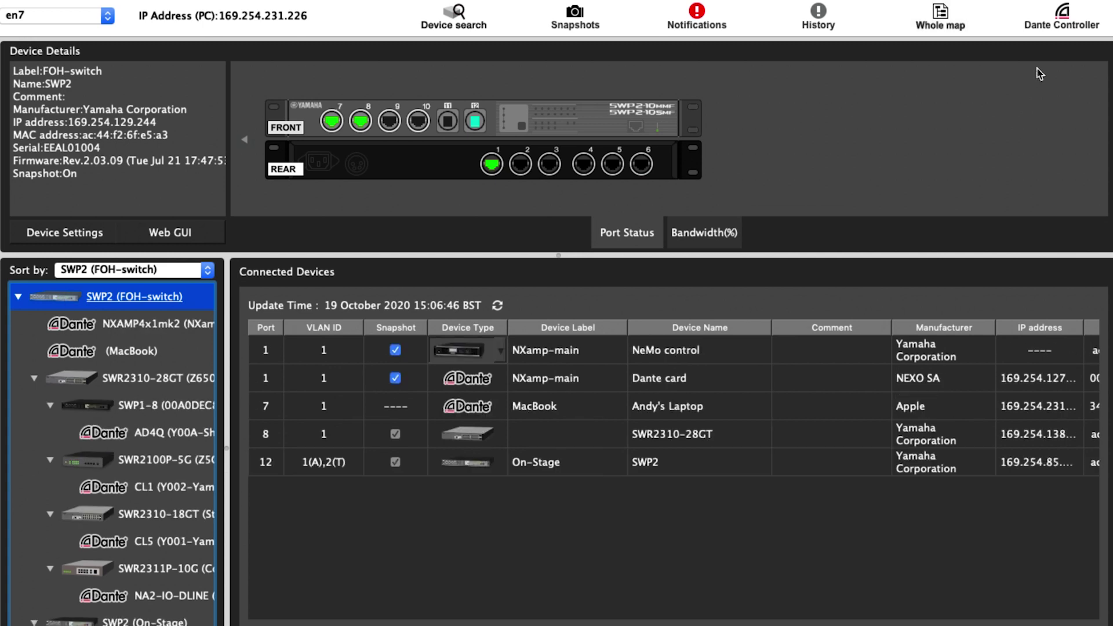
Launch Dante Controller from the monitor and view the Dante devices' Network Status
click(1063, 18)
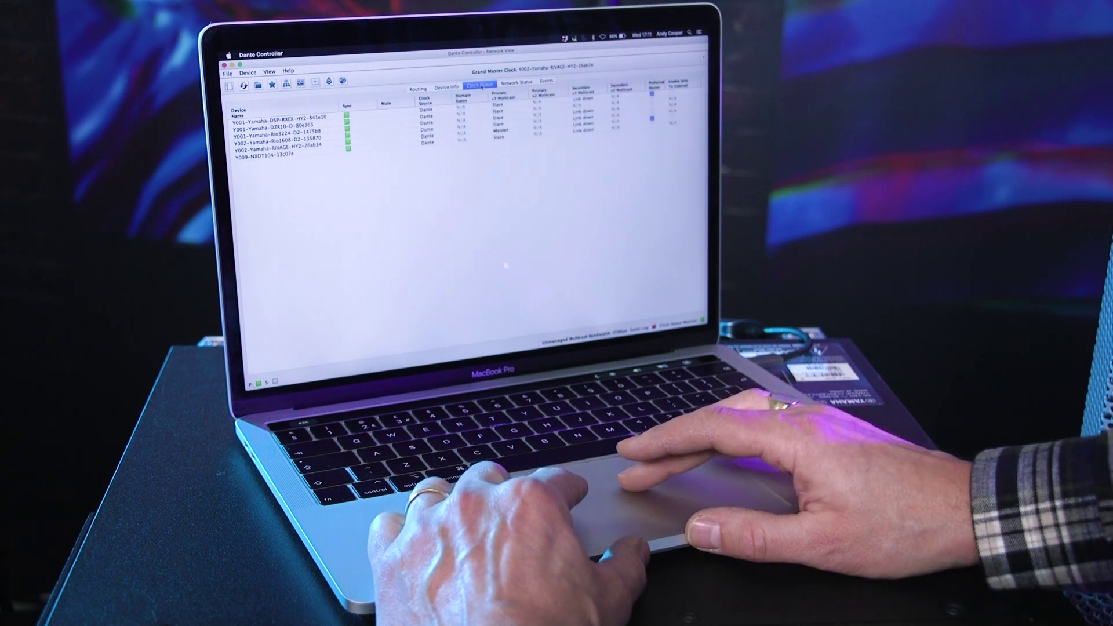
click(516, 84)
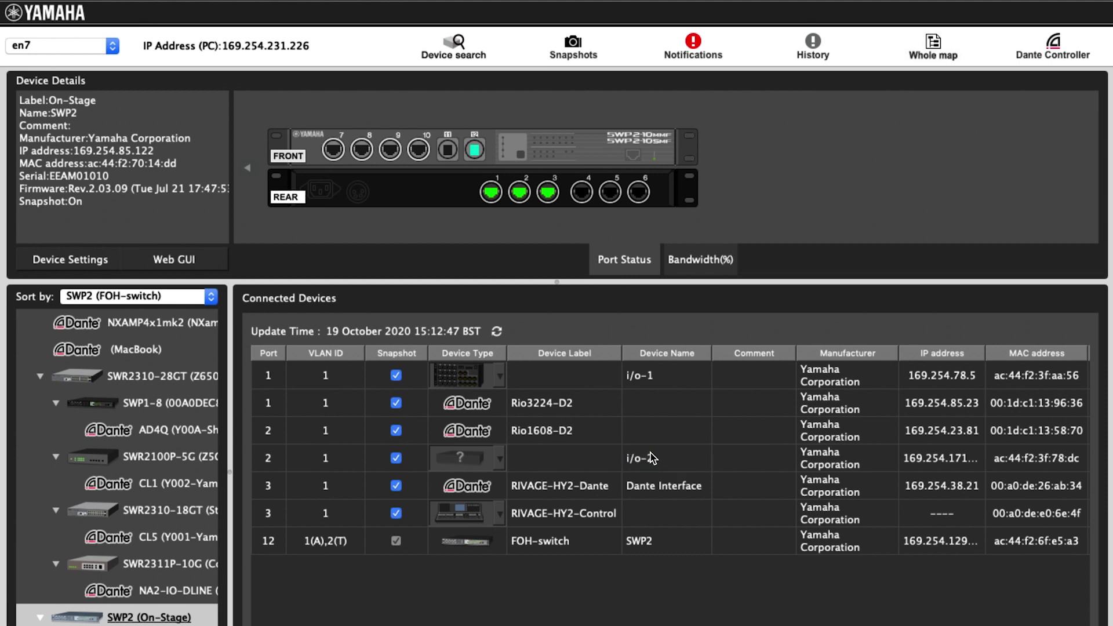
Set the i/o-2 device on SWP2 On-Stage port 2 to the rack-unit device type
click(500, 461)
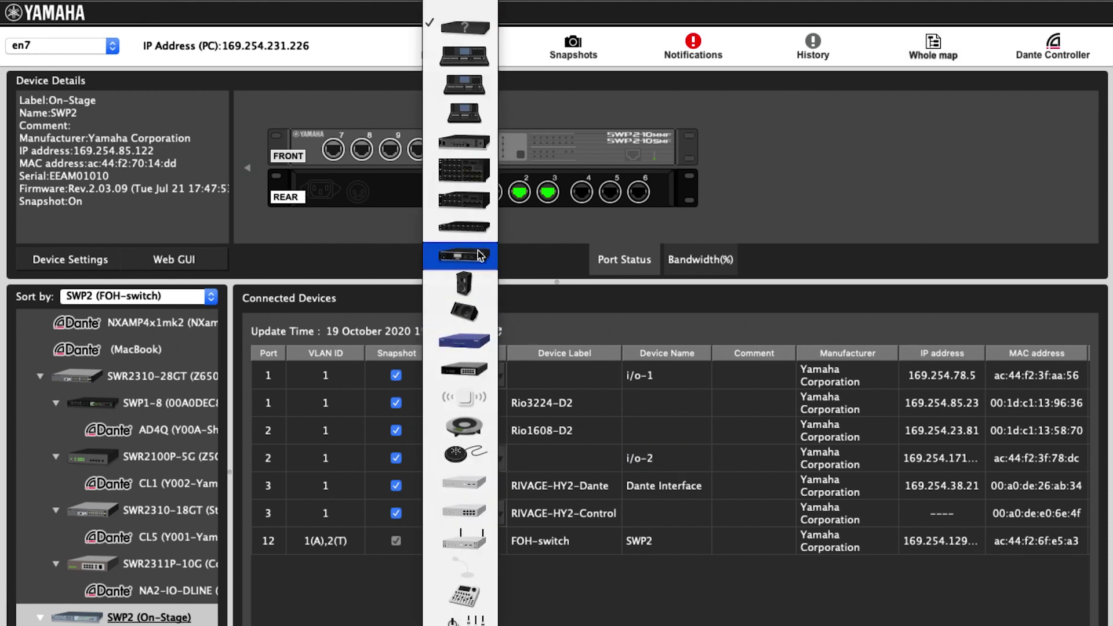
click(473, 209)
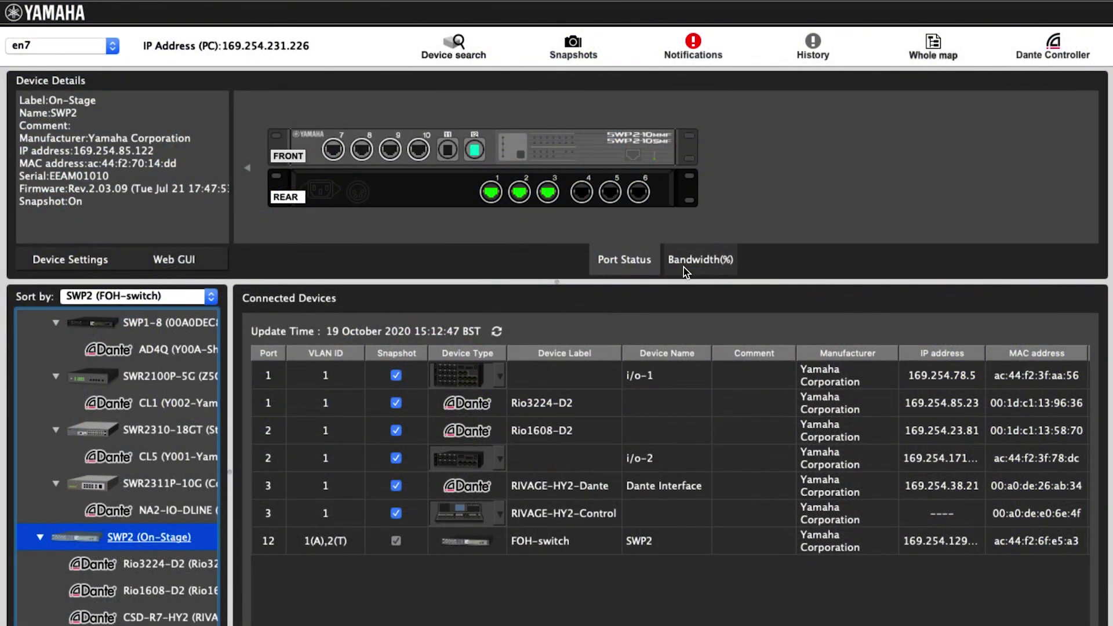
Show per-port Bandwidth(%) on SWP2 On-Stage, then select the SWR2311P-10G switch
click(687, 273)
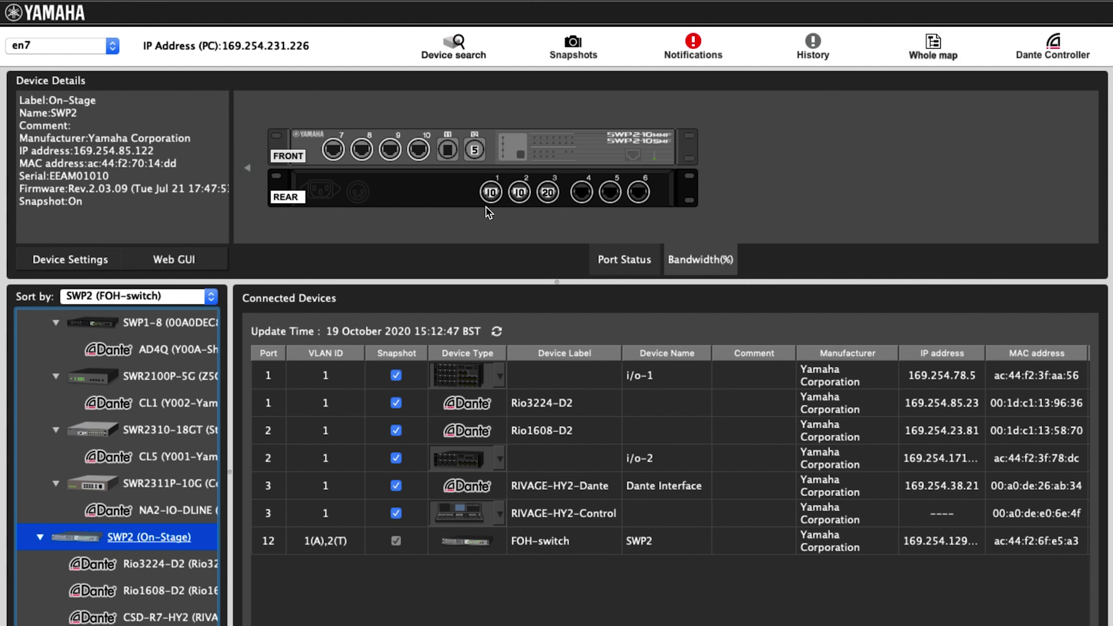
click(93, 485)
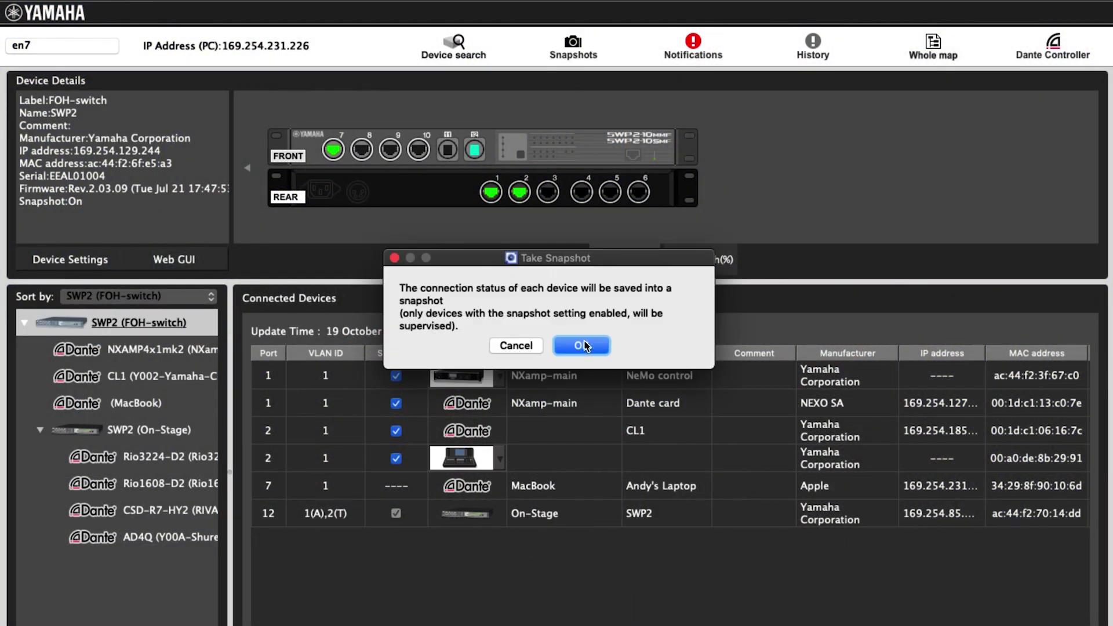
Save the connection-status snapshot and inspect SWP2 On-Stage's newly connected devices
click(582, 346)
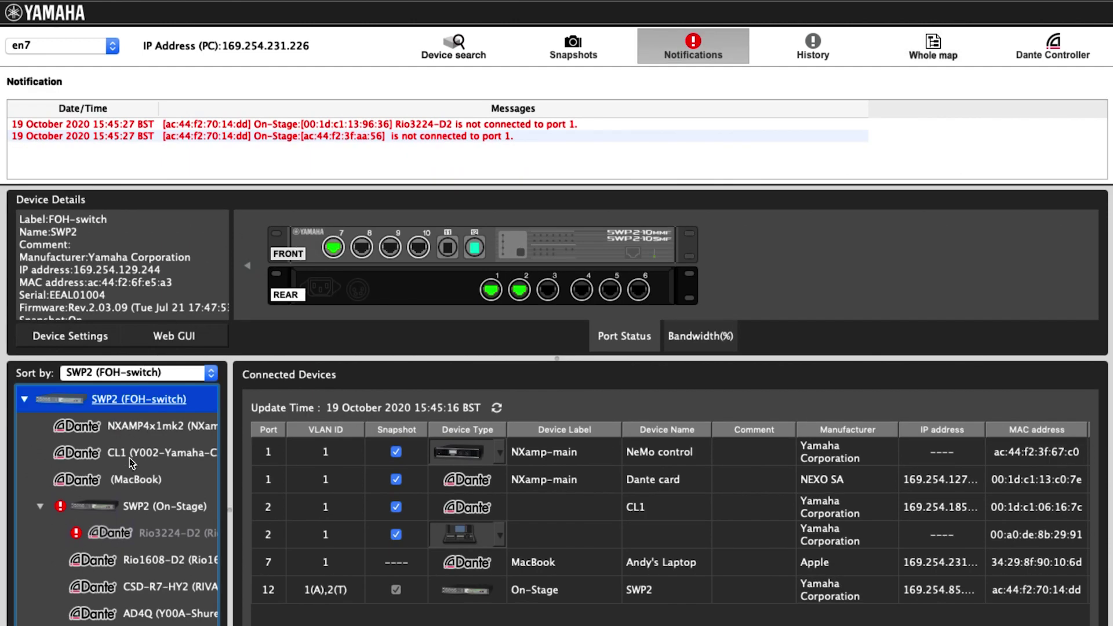
click(111, 507)
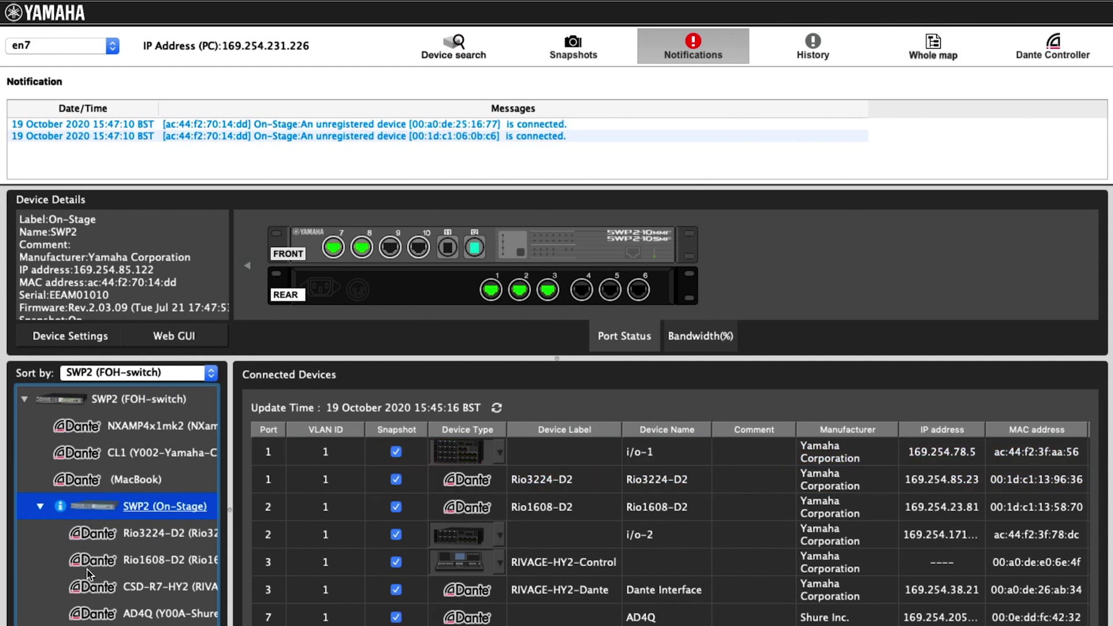
scroll(321, 620, down, 3)
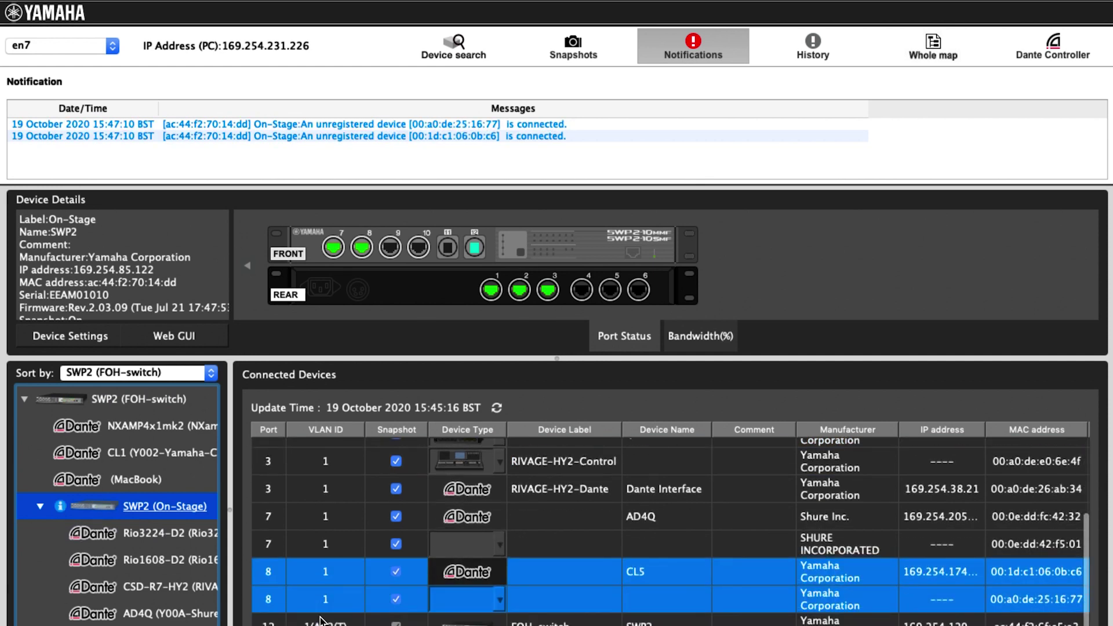
scroll(322, 620, up, 1)
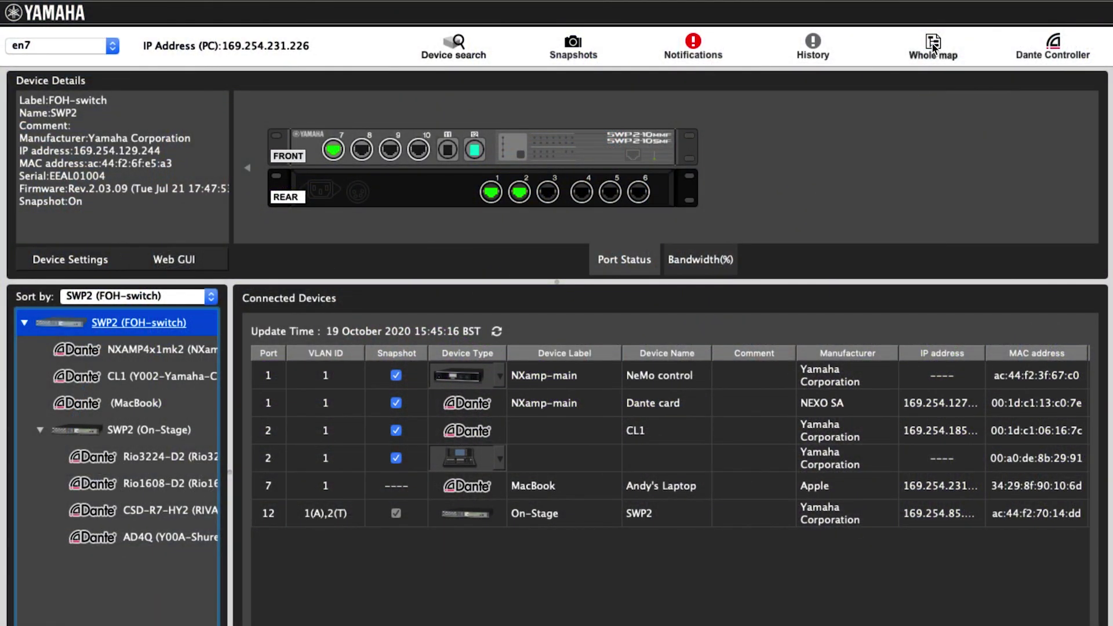
Open the whole network topology map and show its print preview
click(933, 46)
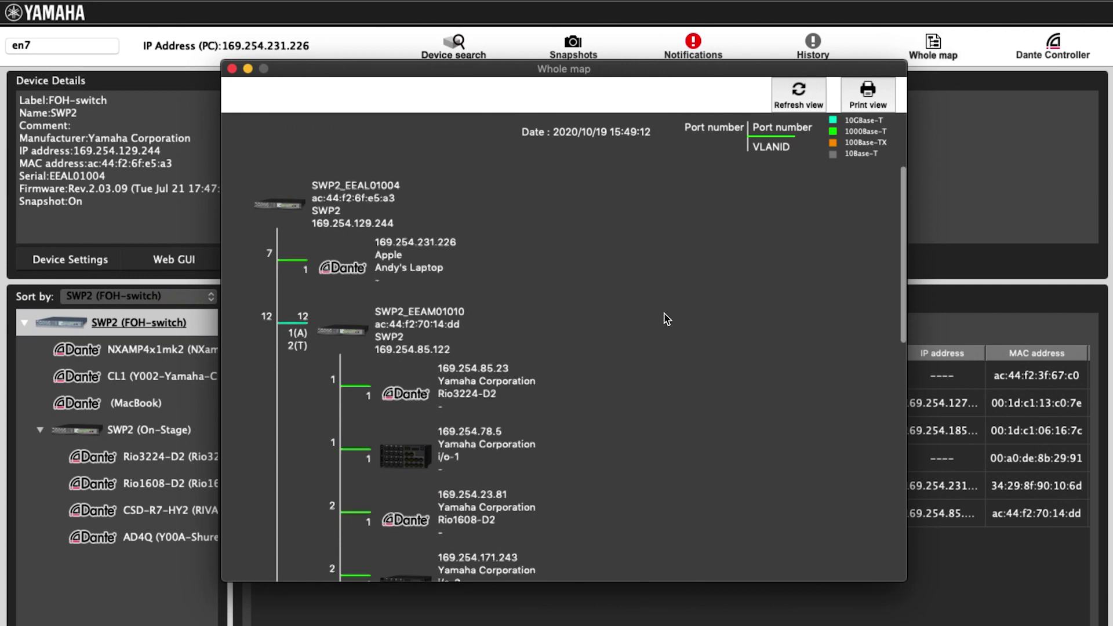
scroll(667, 319, down, 8)
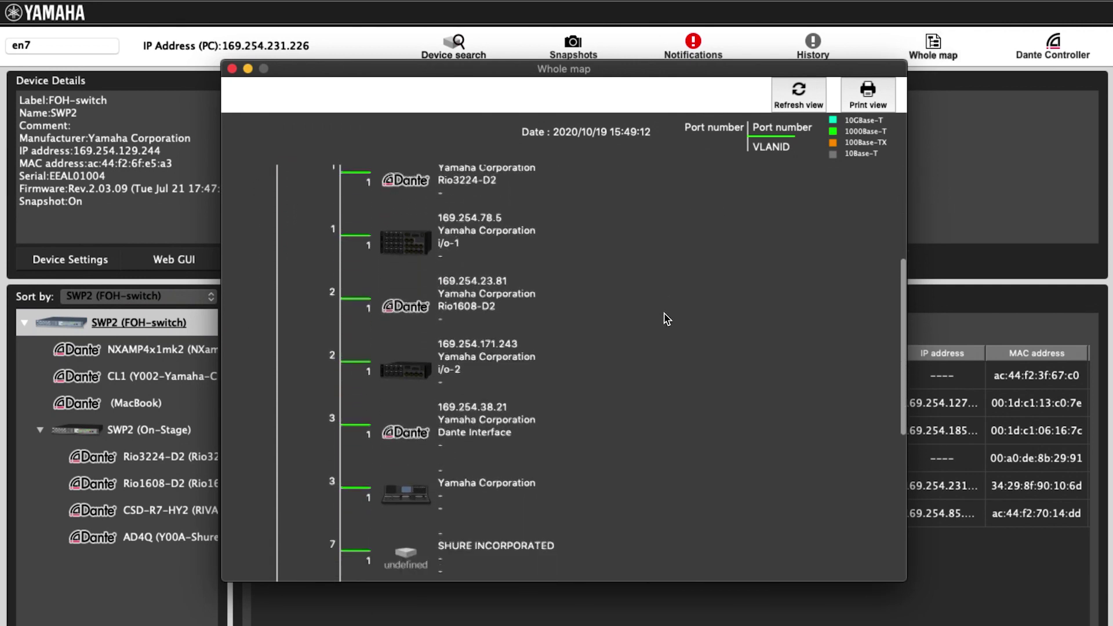
scroll(666, 319, down, 11)
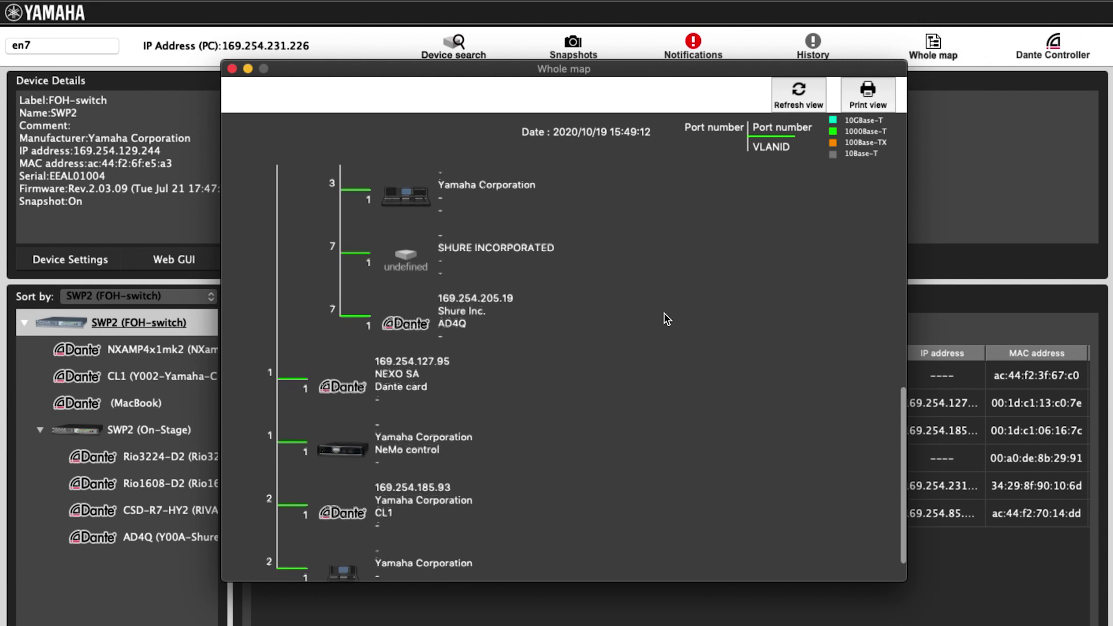
scroll(666, 319, down, 2)
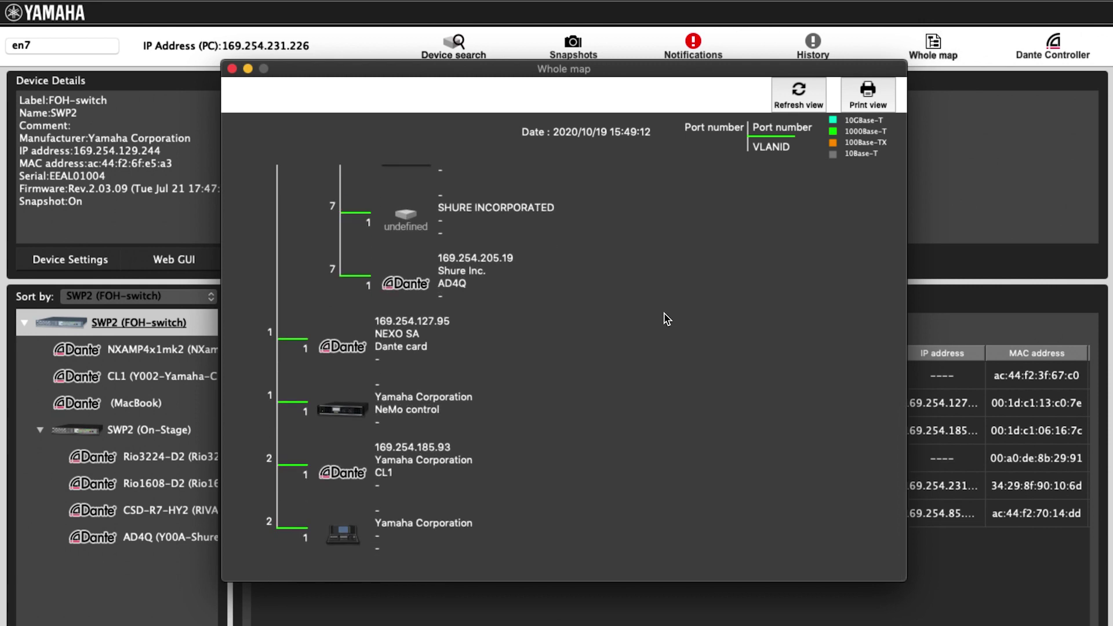
click(860, 98)
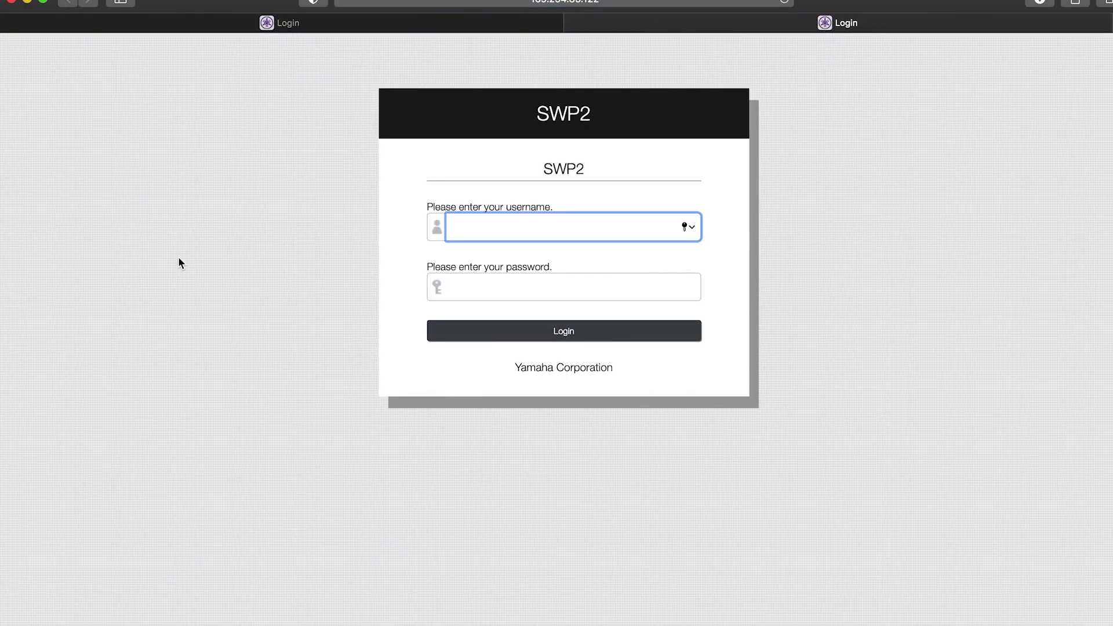
Log in to the SWP2 switch's web dashboard
click(566, 333)
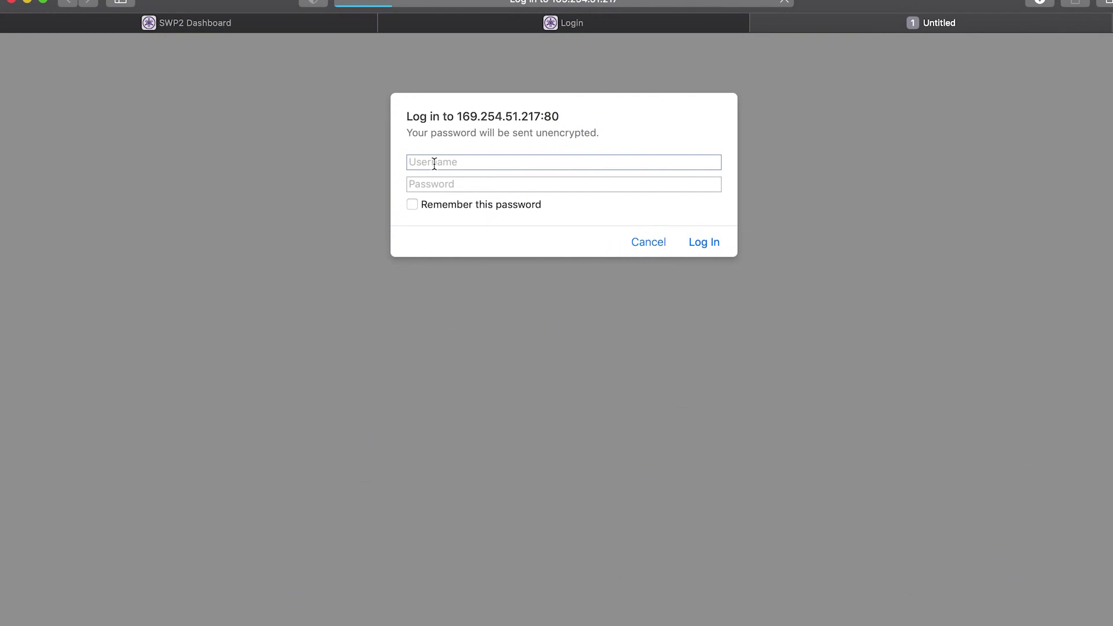
Log in to the SWP1 switch web interface and review link aggregation, Tag VLAN and IGMP snooping settings
click(699, 244)
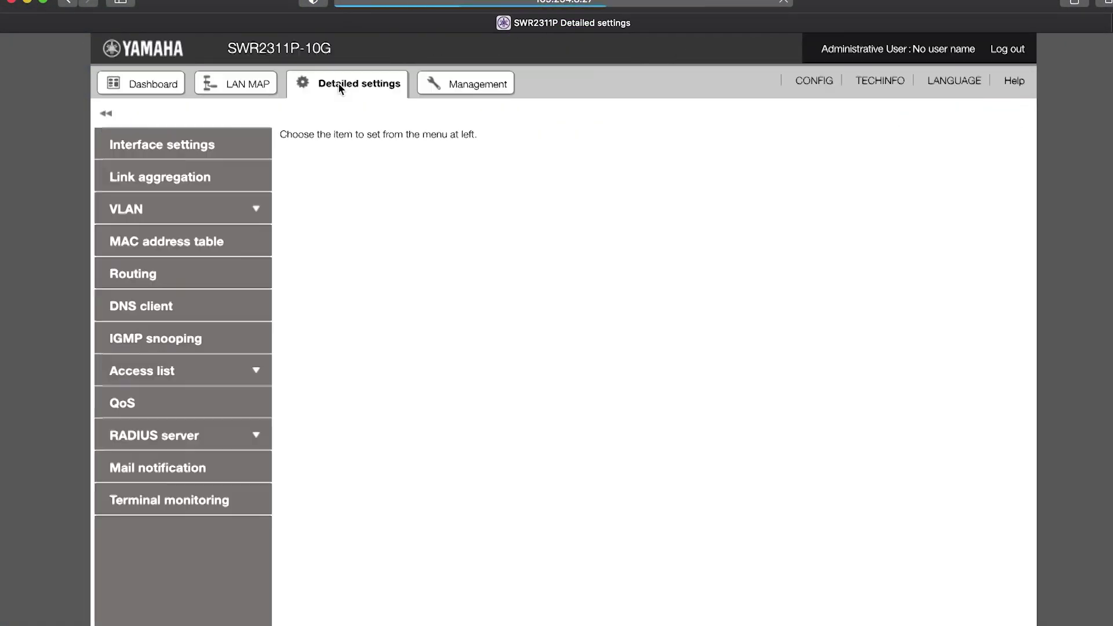
click(161, 178)
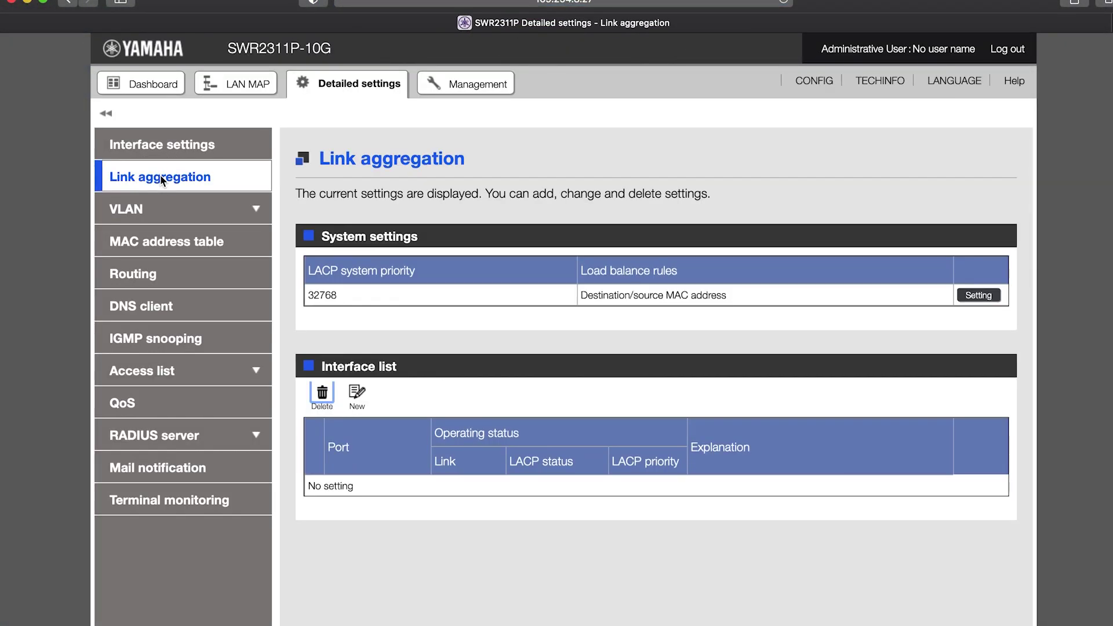
click(152, 210)
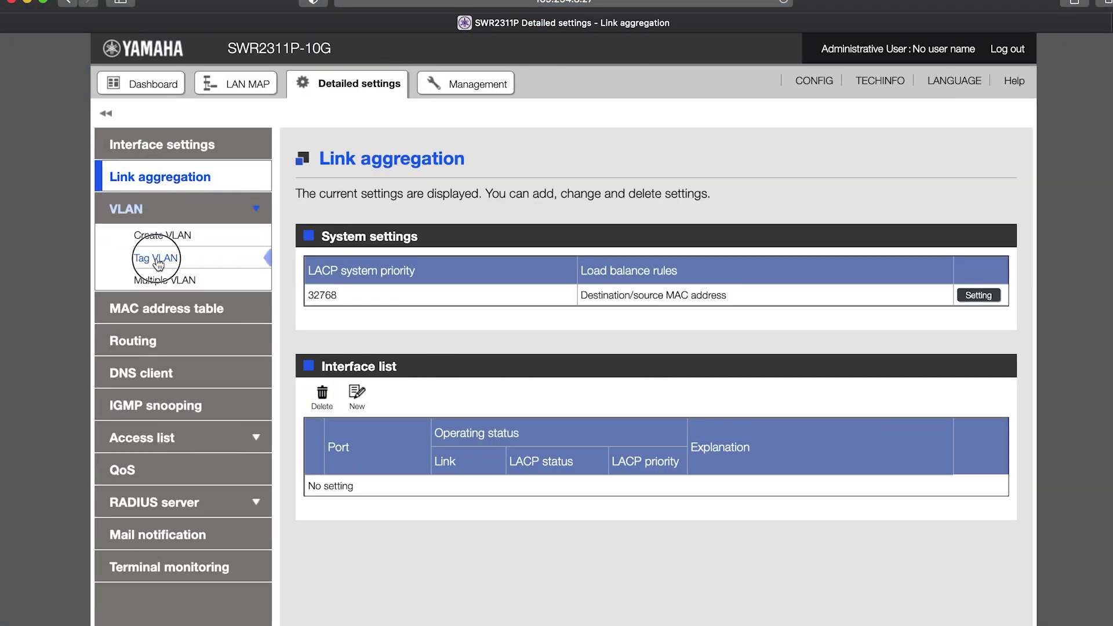
click(156, 259)
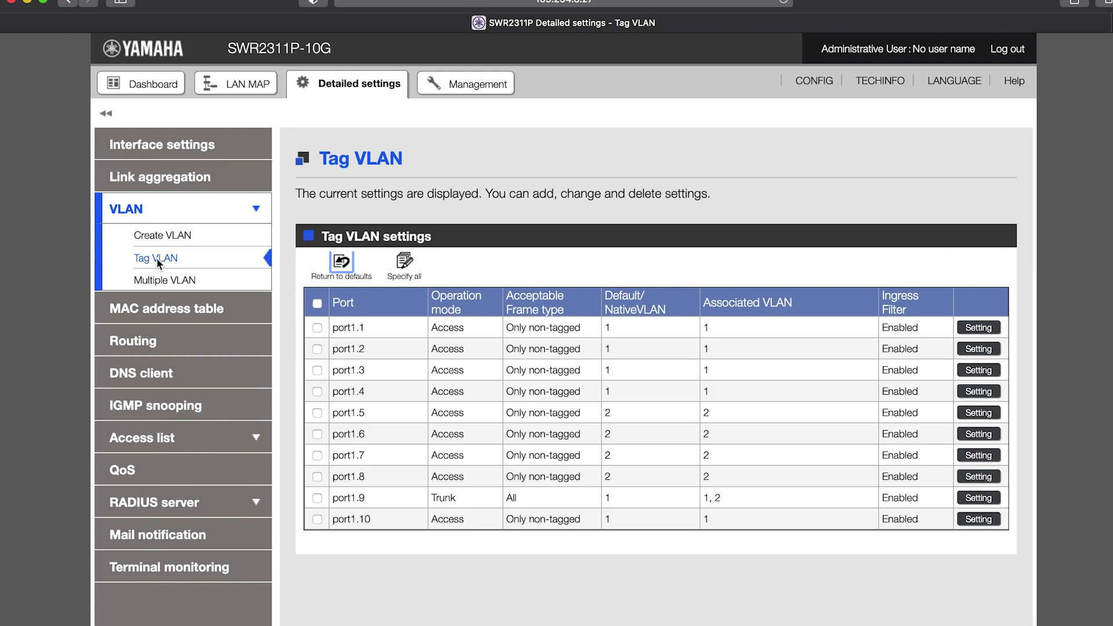
click(139, 405)
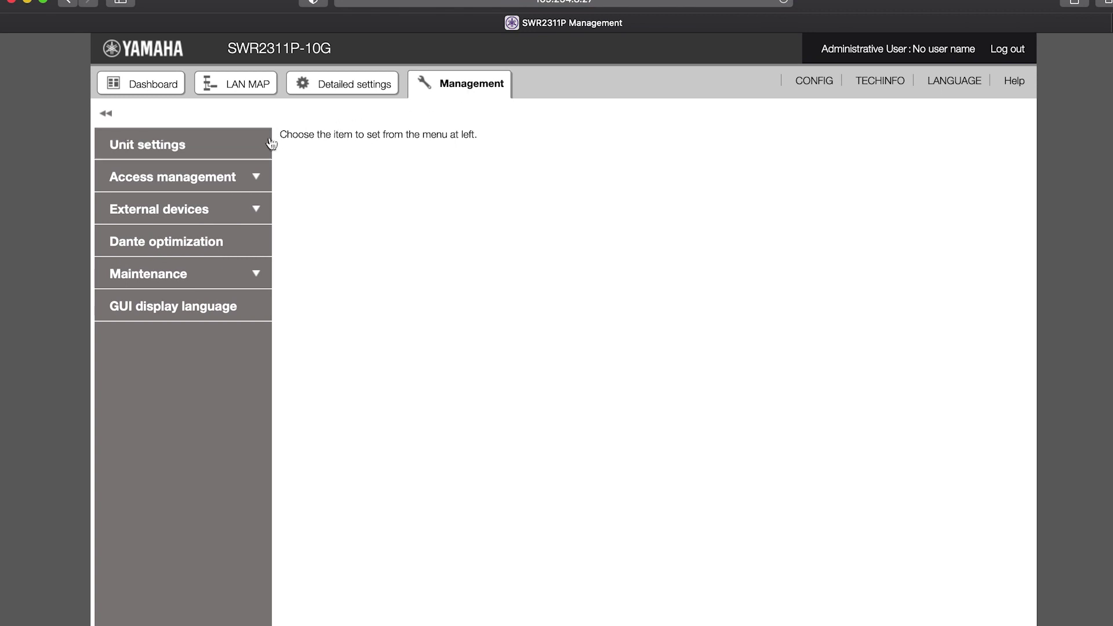
Check the administrator password settings, then open the firmware update page under Maintenance
click(183, 177)
click(162, 205)
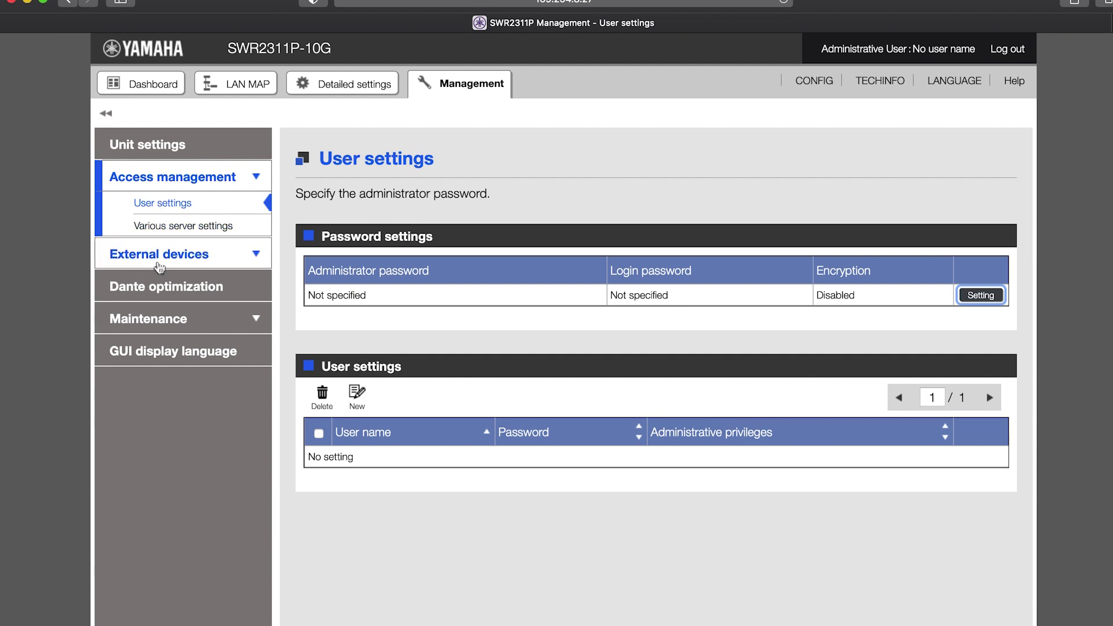
click(157, 318)
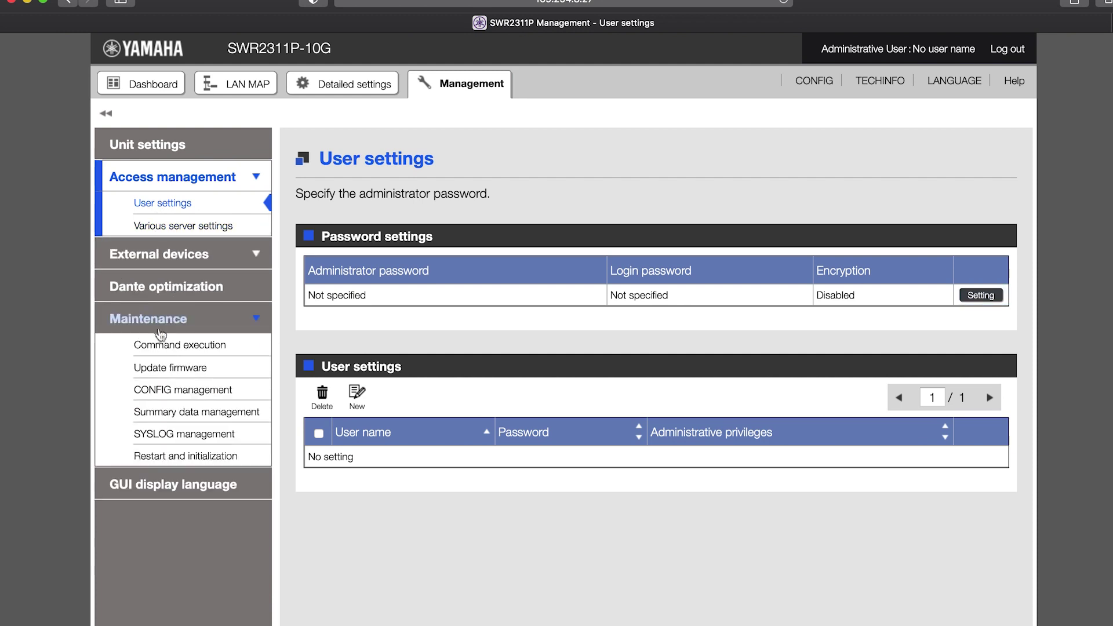
click(170, 368)
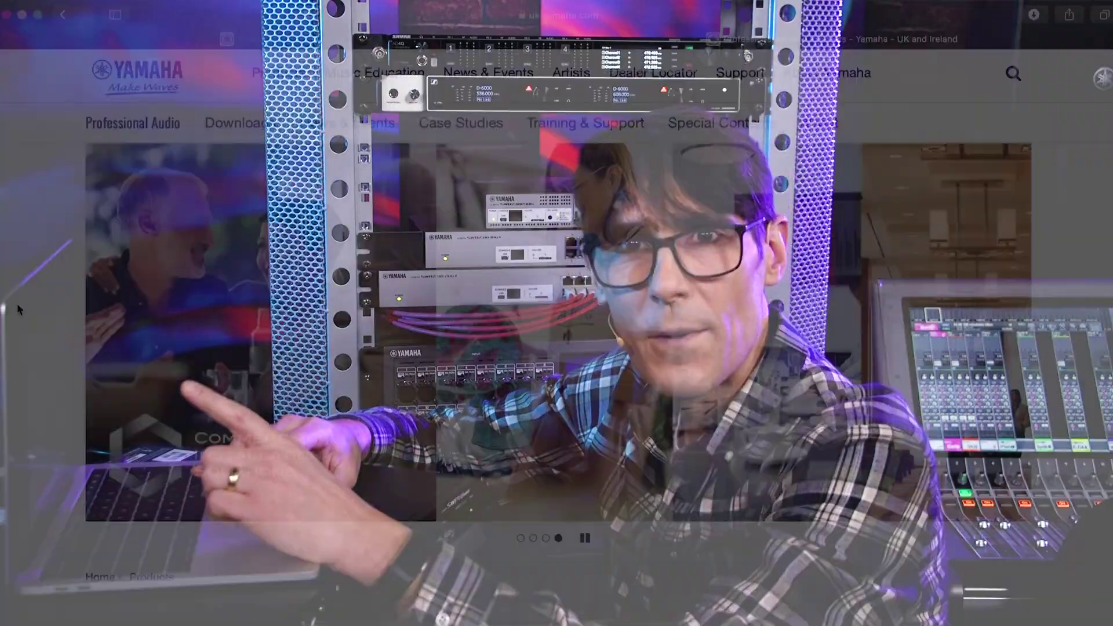
Navigate Yamaha's site via Network Switches to the SWR2311P-10G downloads page
scroll(17, 309, down, 5)
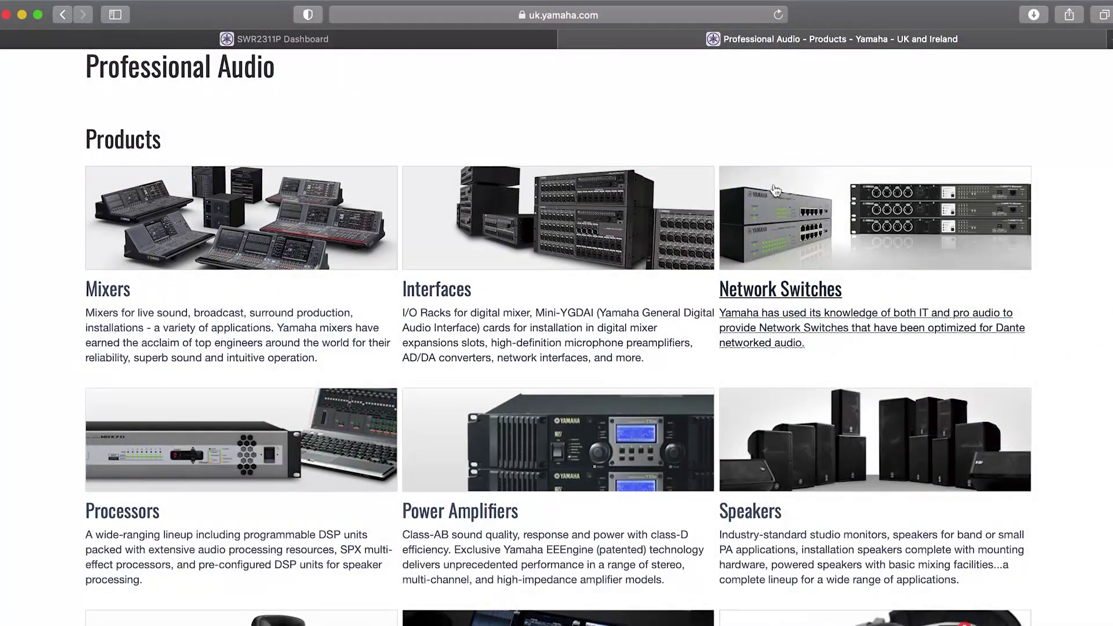
click(774, 188)
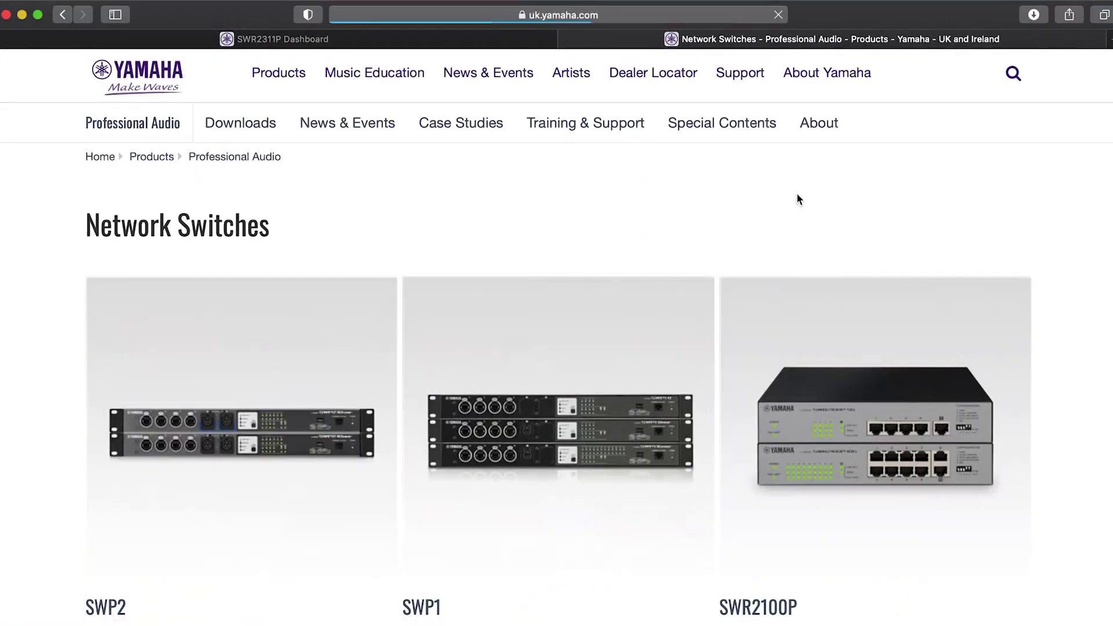
scroll(534, 438, down, 7)
scroll(535, 439, down, 3)
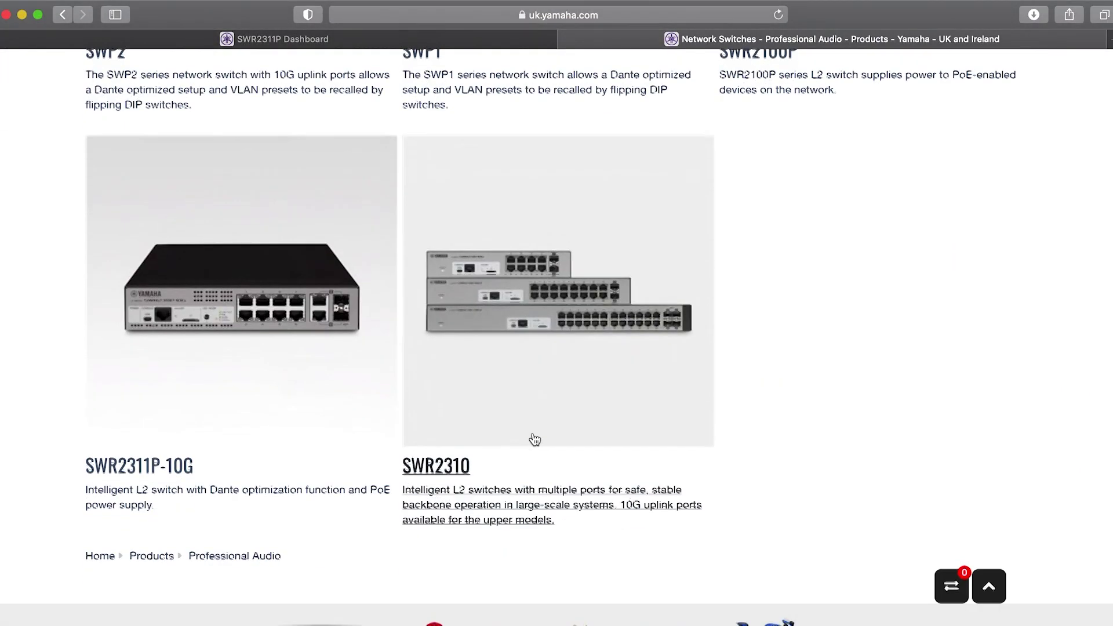
click(165, 466)
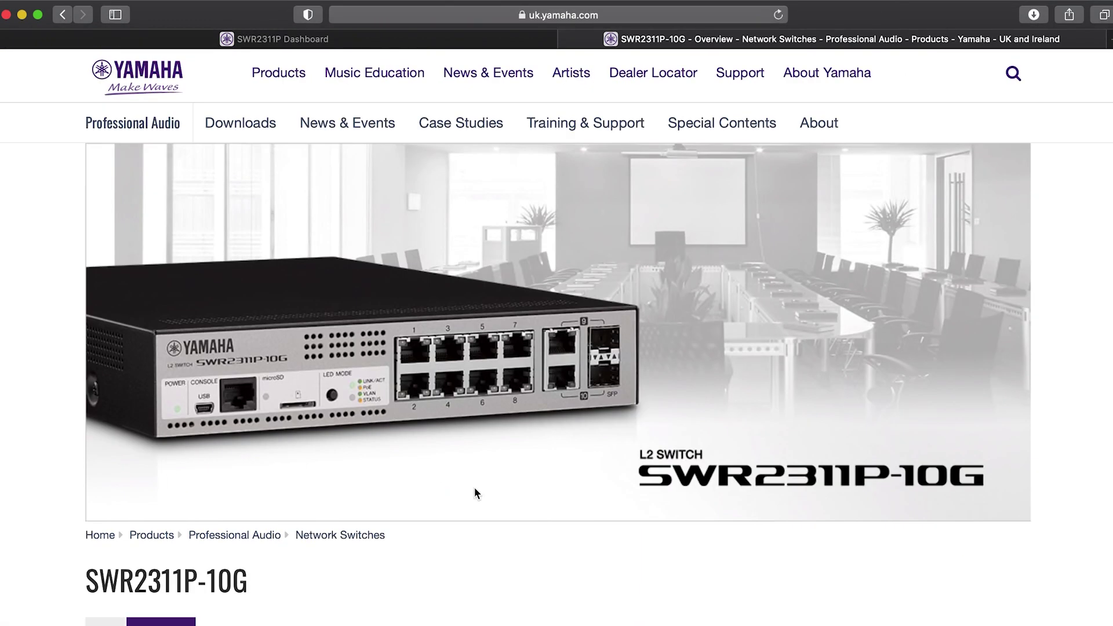
scroll(474, 492, down, 6)
click(430, 311)
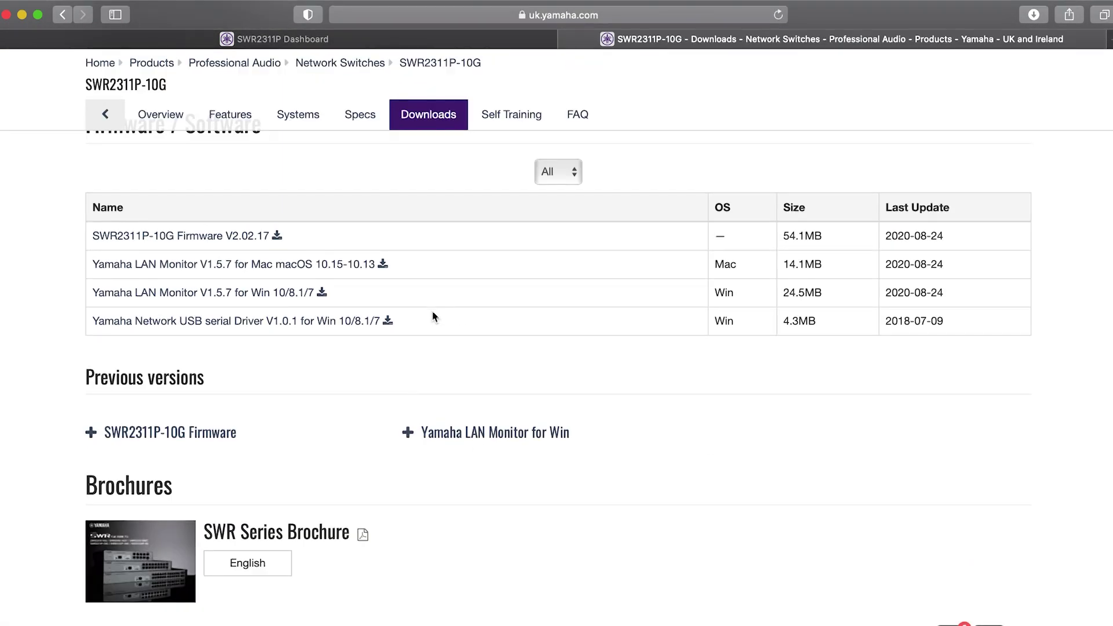
Accept the licence and download the SWR2311P-10G Firmware V2.02.17 zip
click(184, 235)
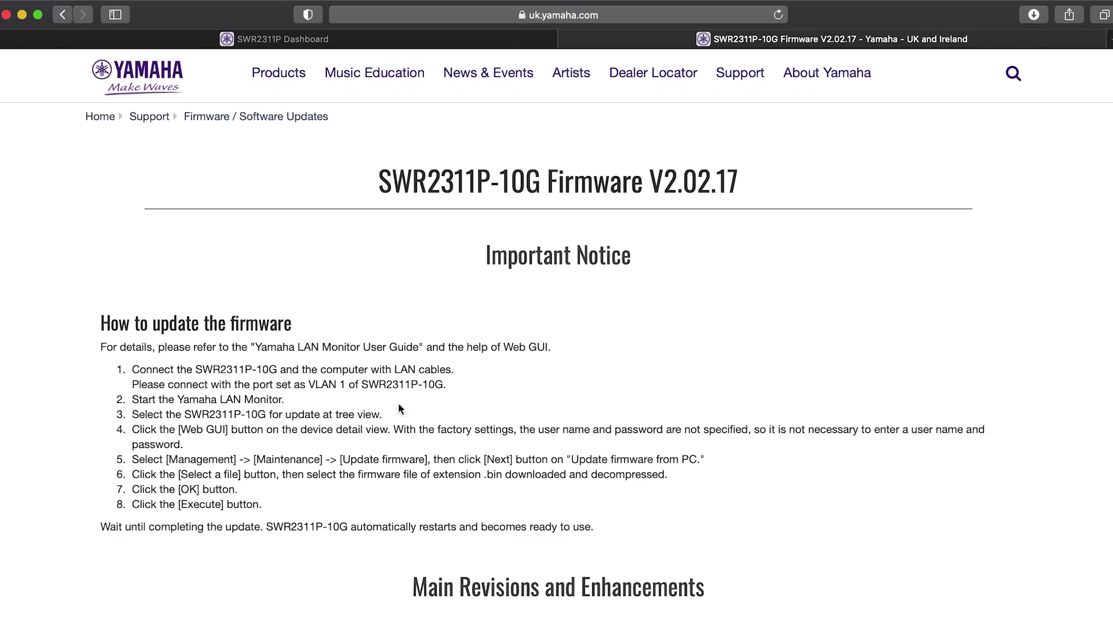
scroll(397, 403, down, 15)
scroll(441, 454, down, 10)
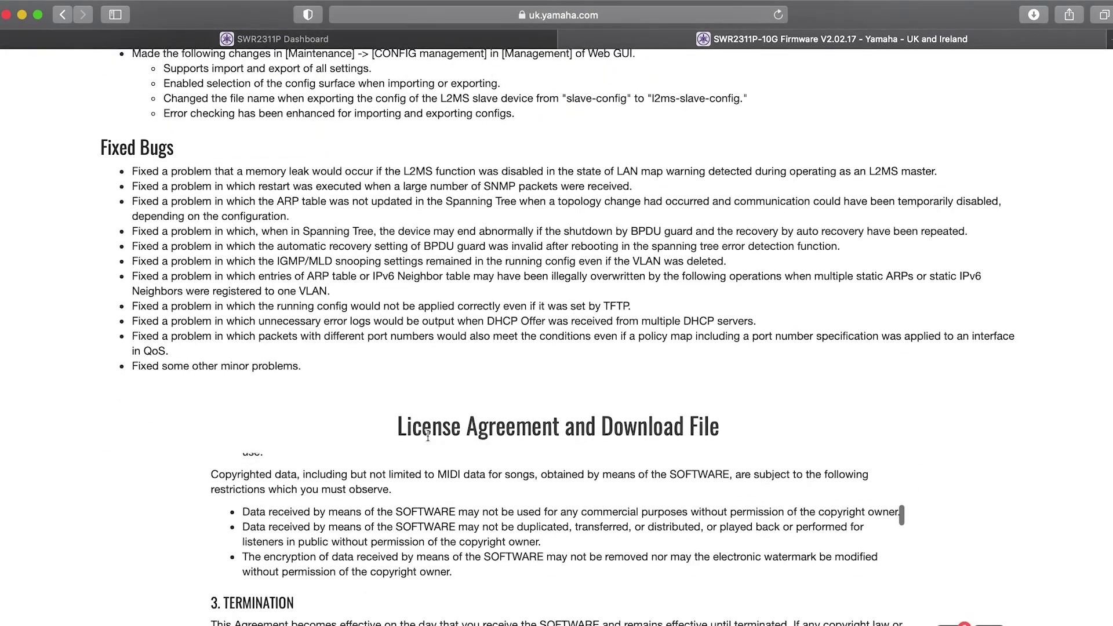
scroll(519, 579, down, 3)
click(526, 575)
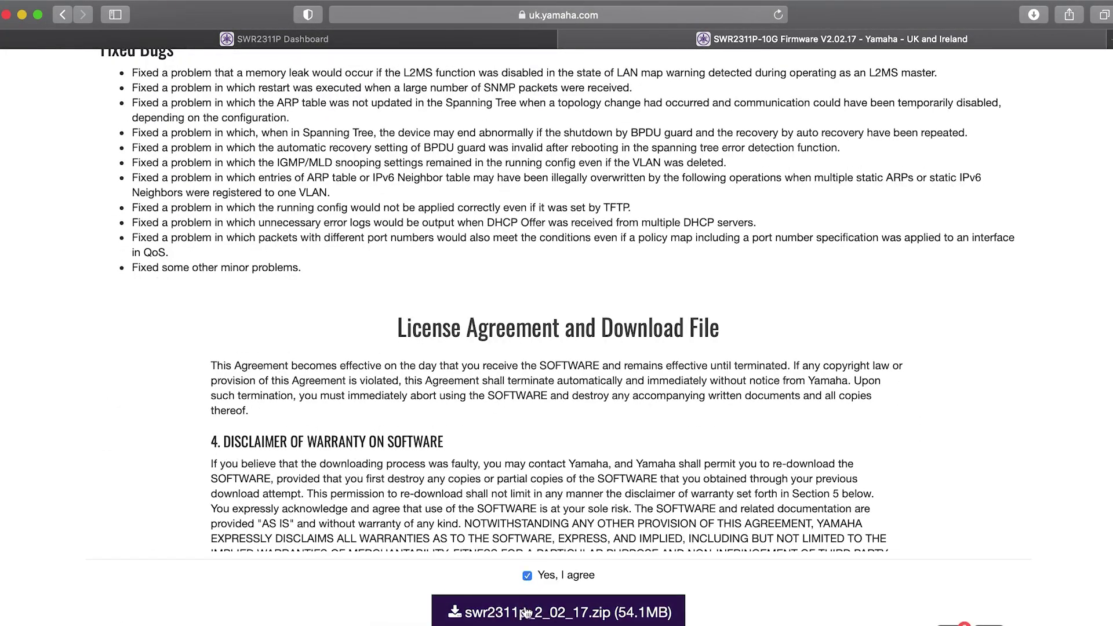
click(525, 612)
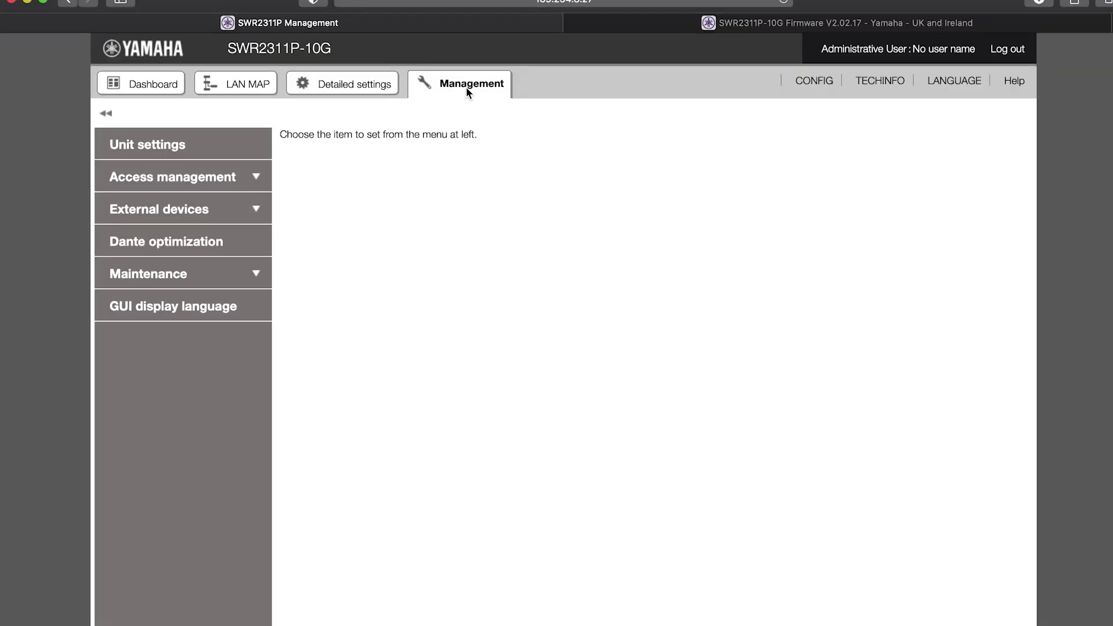
Upload swr2311p_2_02_17.bin from the PC as new switch firmware and start the update and restart
click(168, 276)
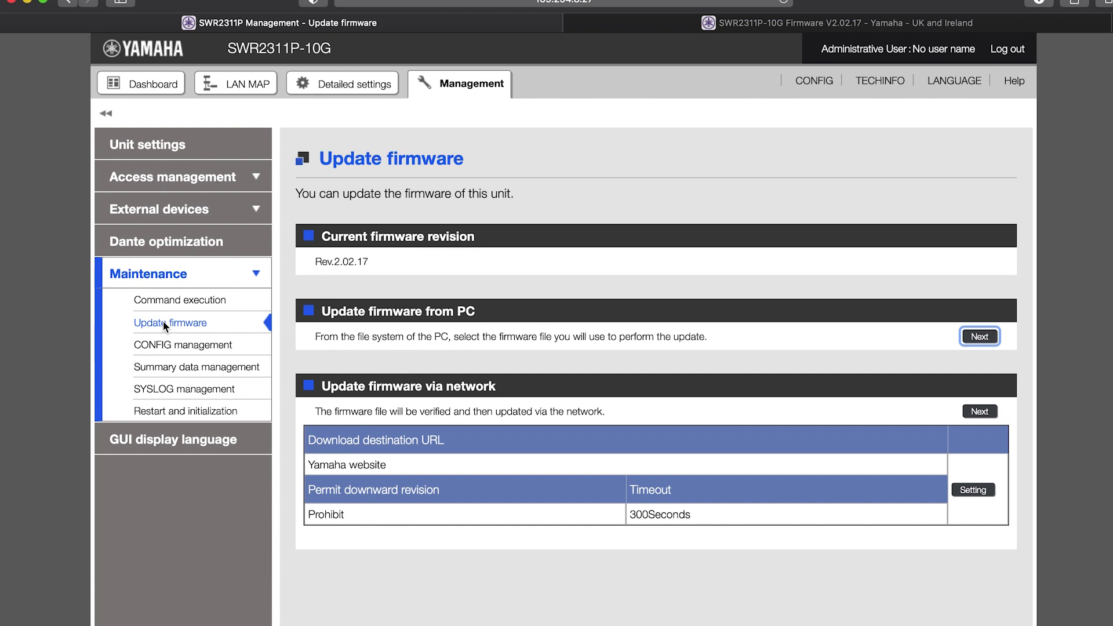
click(963, 345)
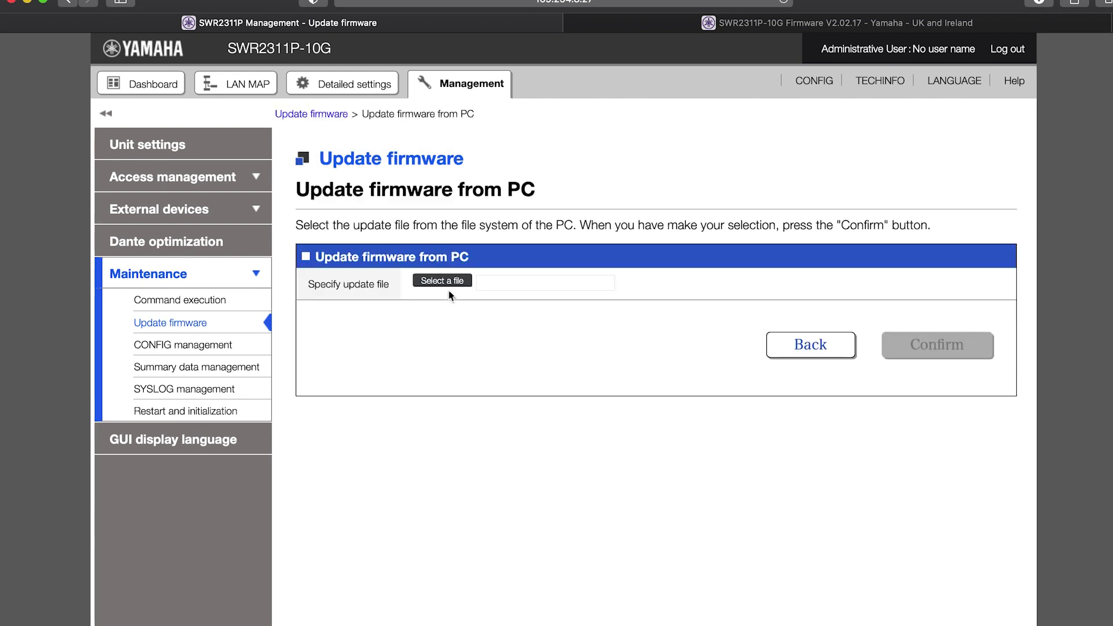
click(443, 281)
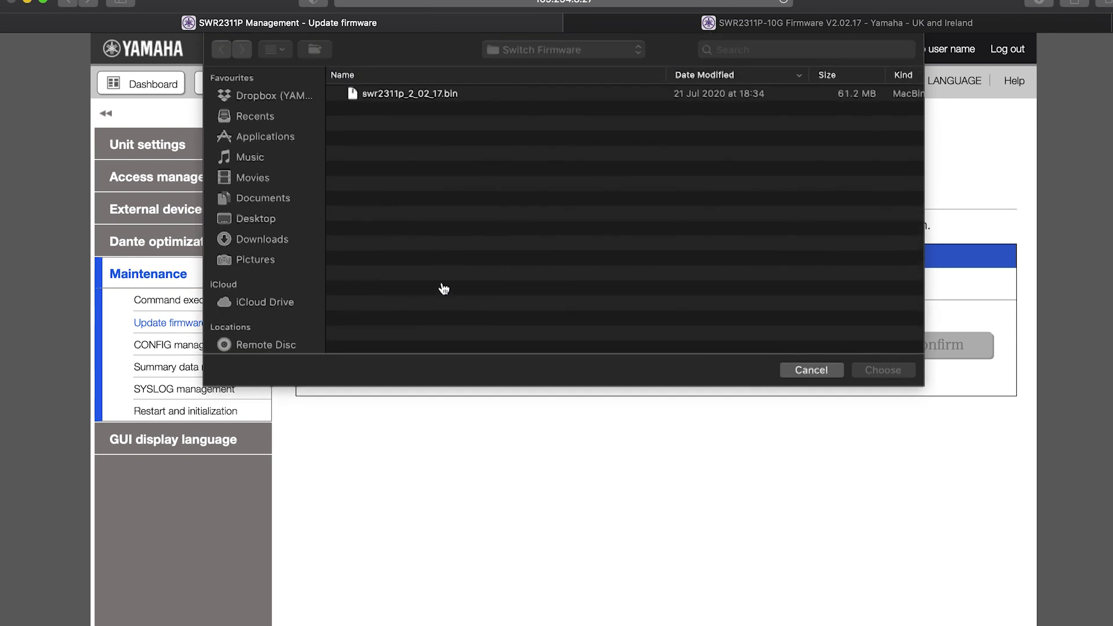
click(421, 97)
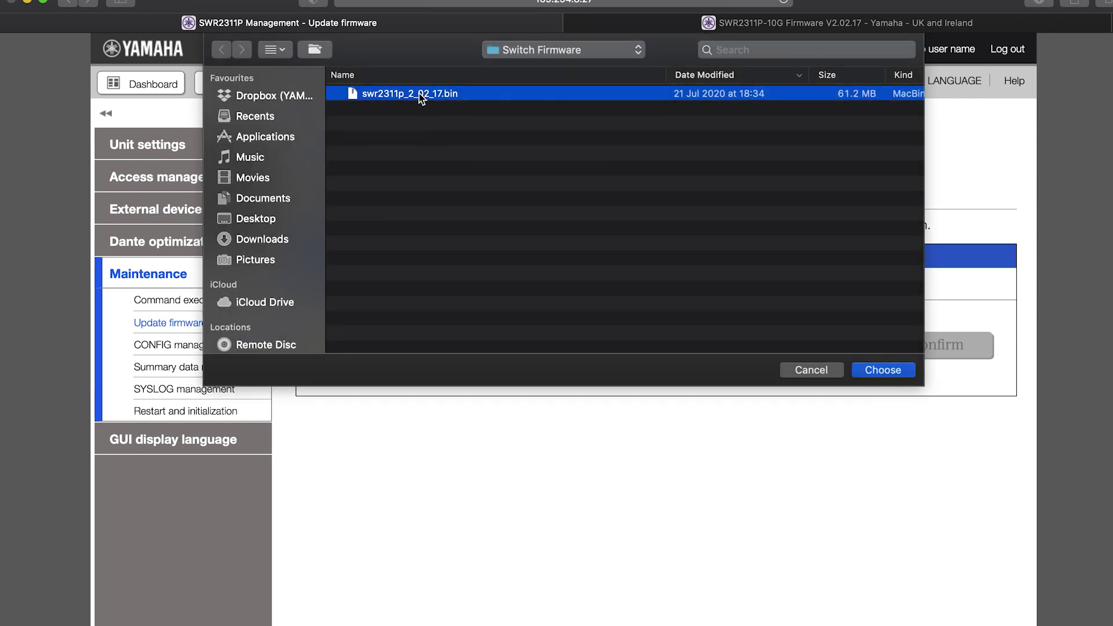
click(884, 371)
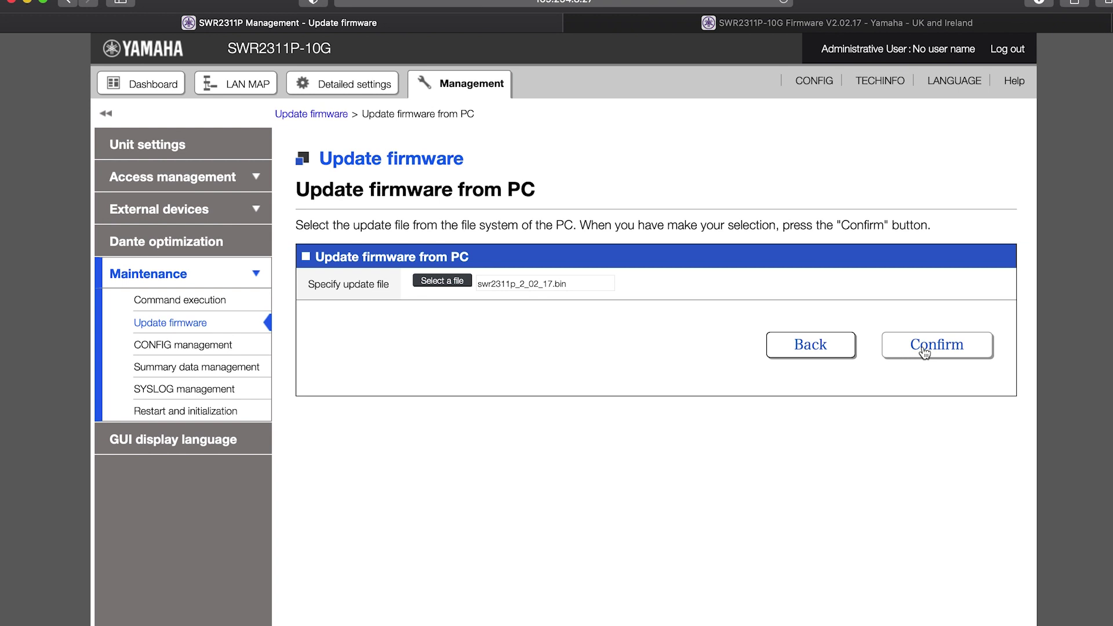
click(924, 352)
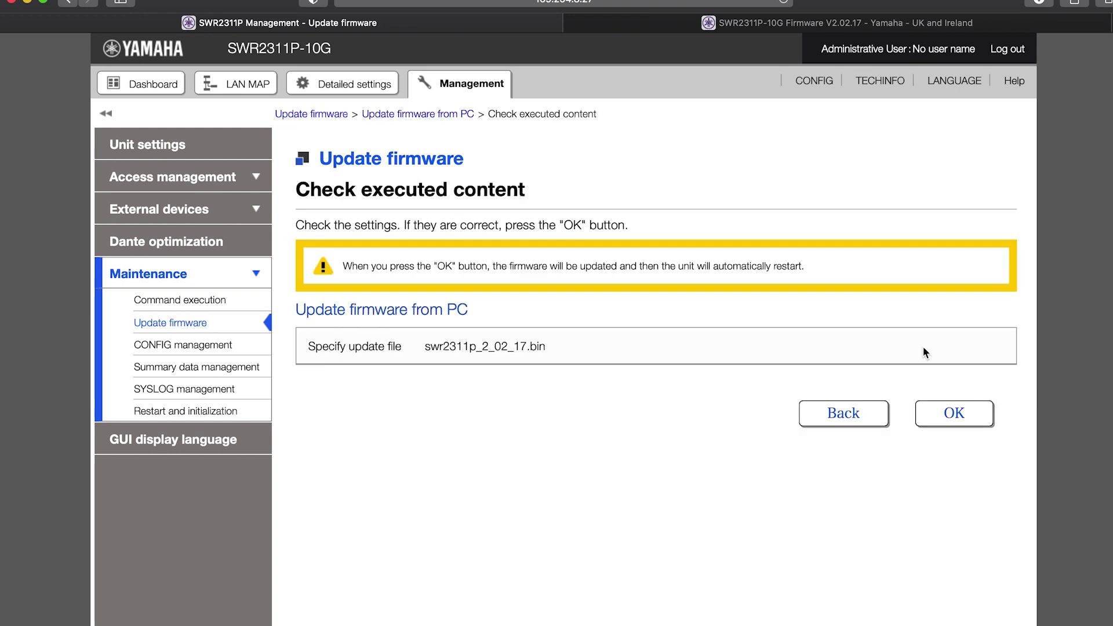
click(951, 419)
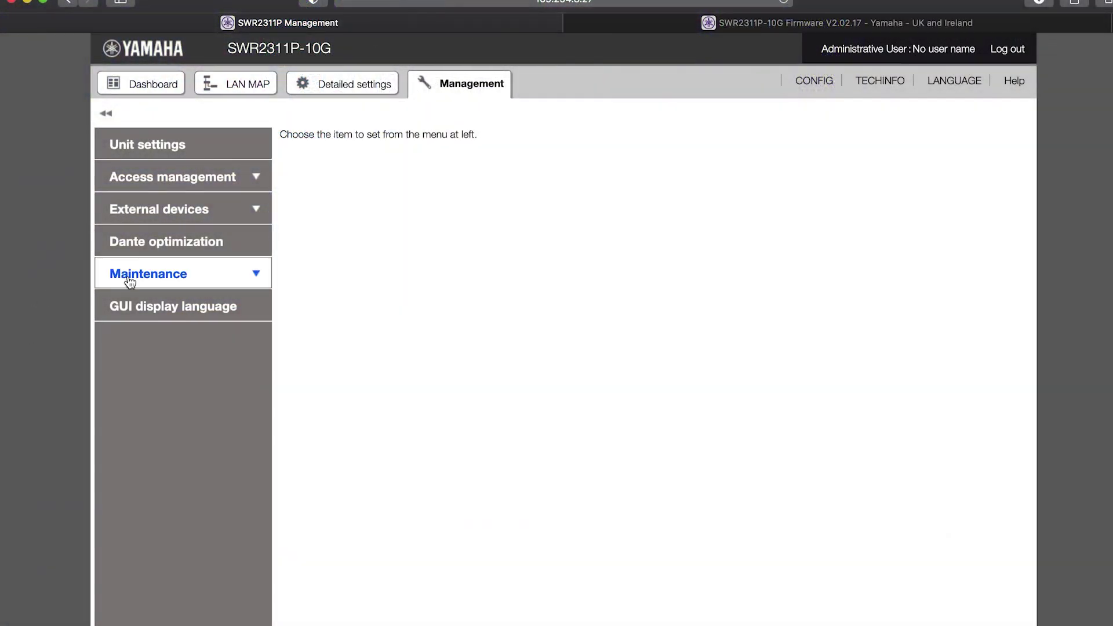
Export only the CONFIG .txt file and scroll through startup-config_20201016101444.txt
click(129, 280)
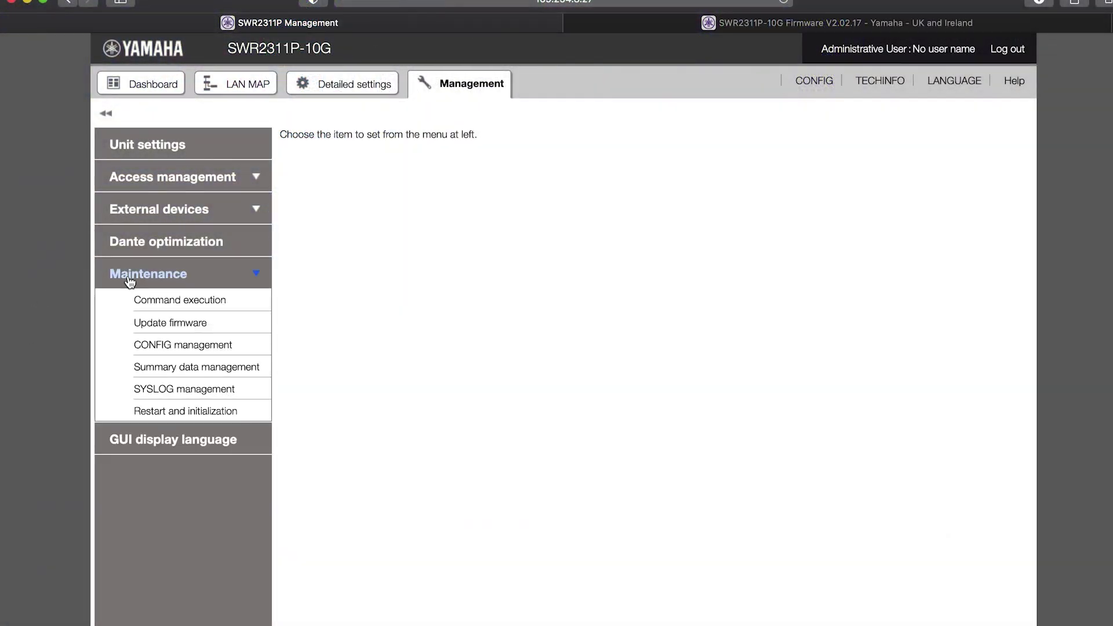
click(176, 345)
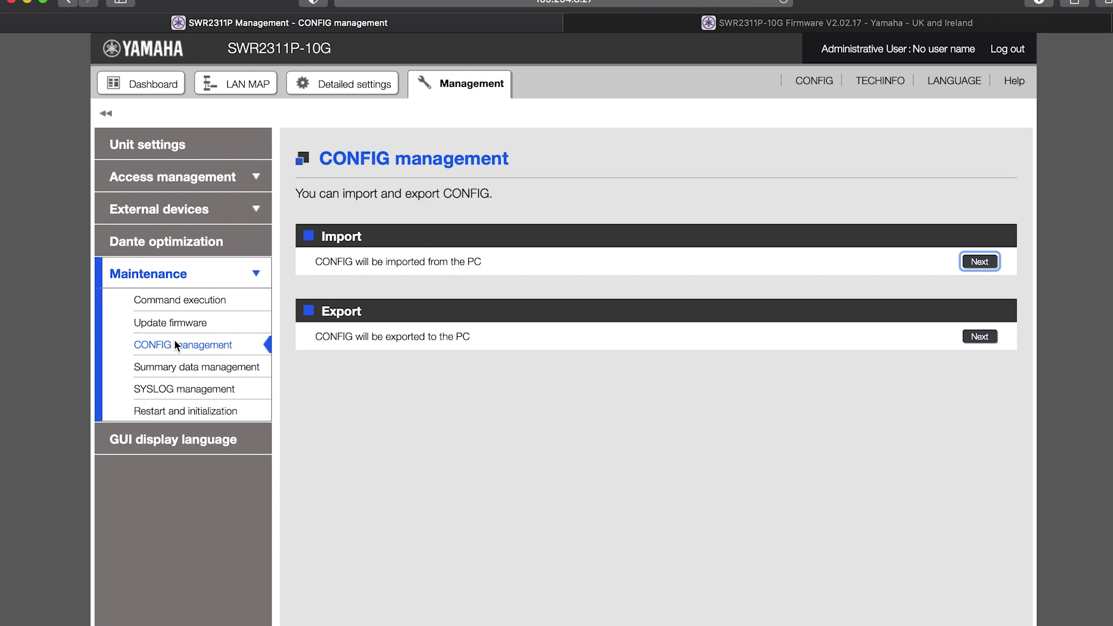
click(980, 336)
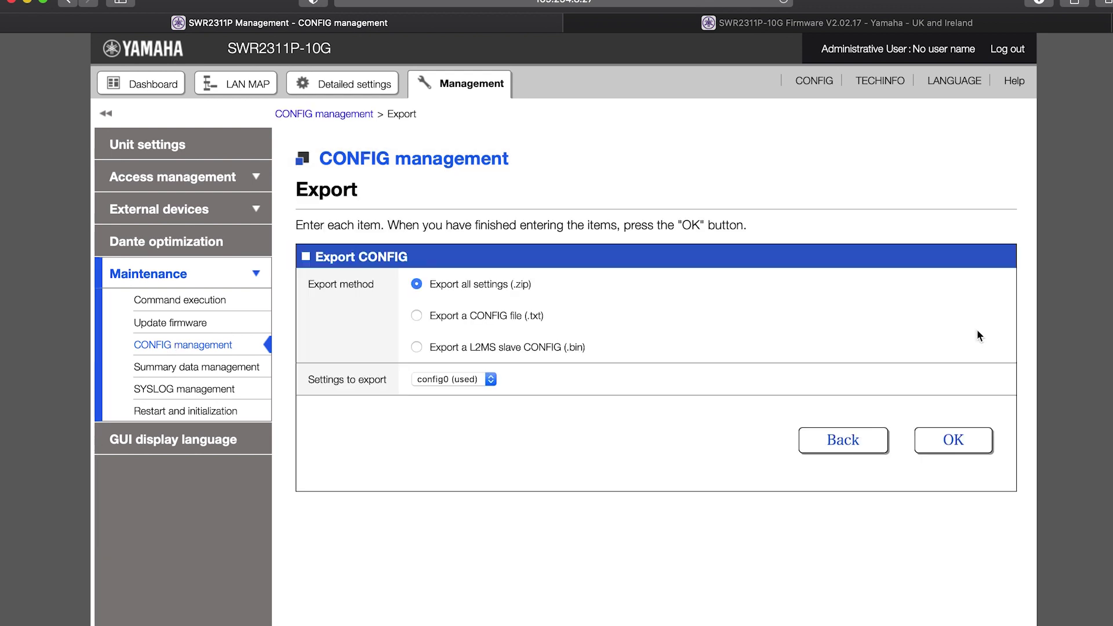
click(502, 317)
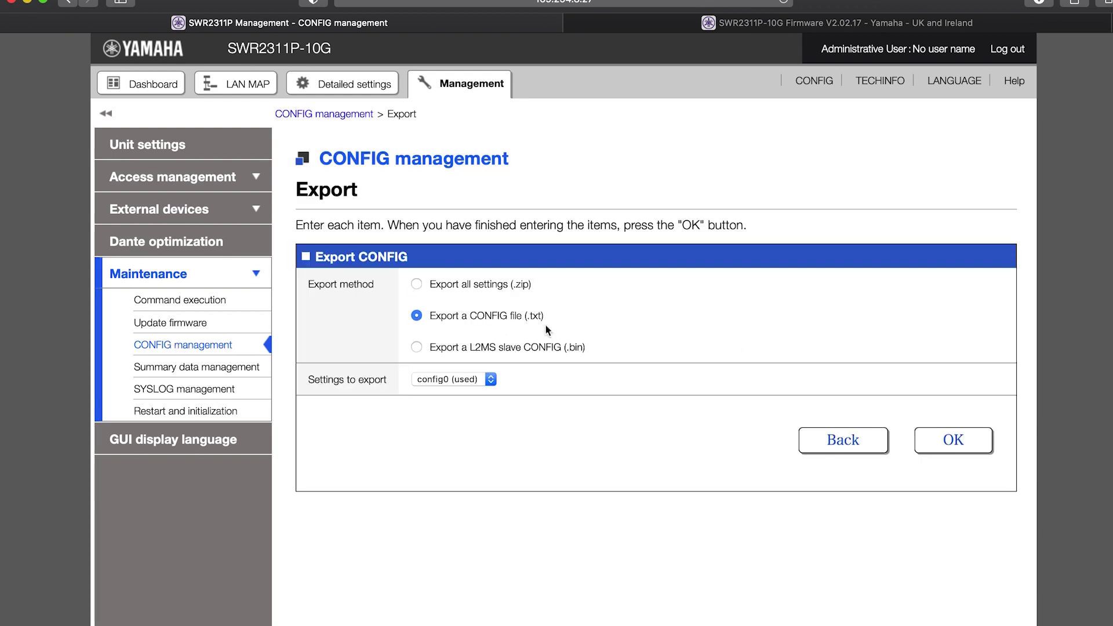
click(950, 440)
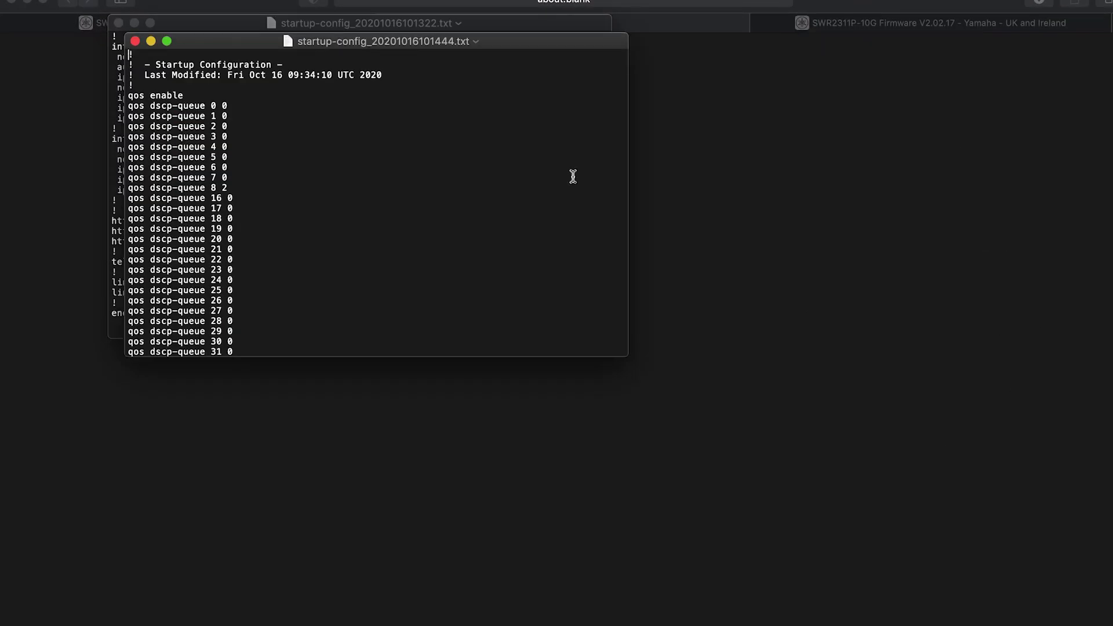
scroll(327, 213, down, 20)
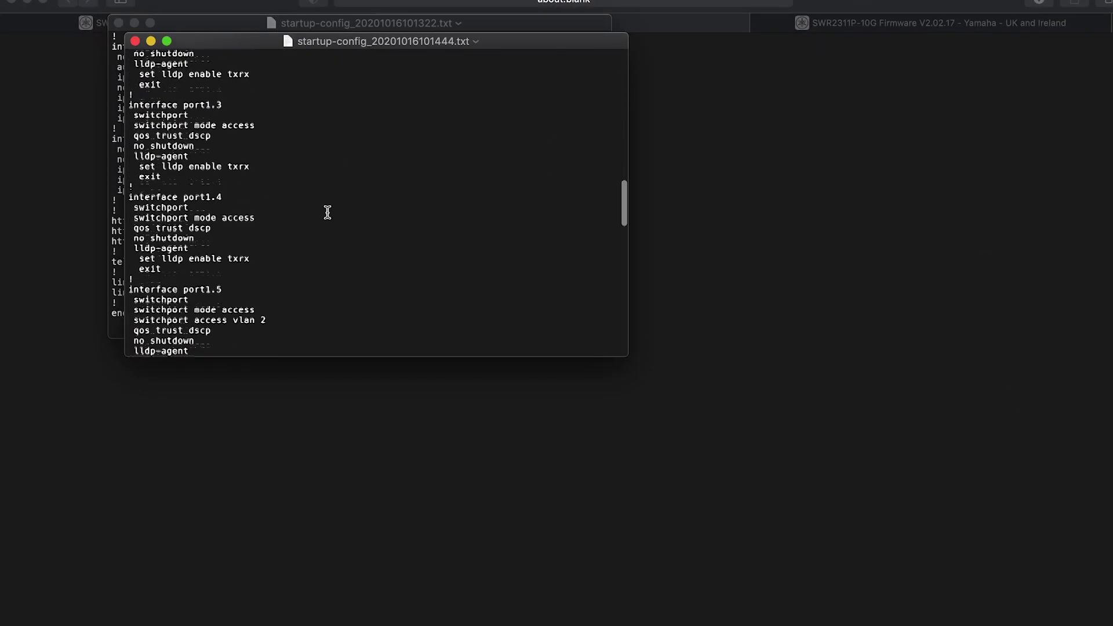
scroll(327, 212, down, 20)
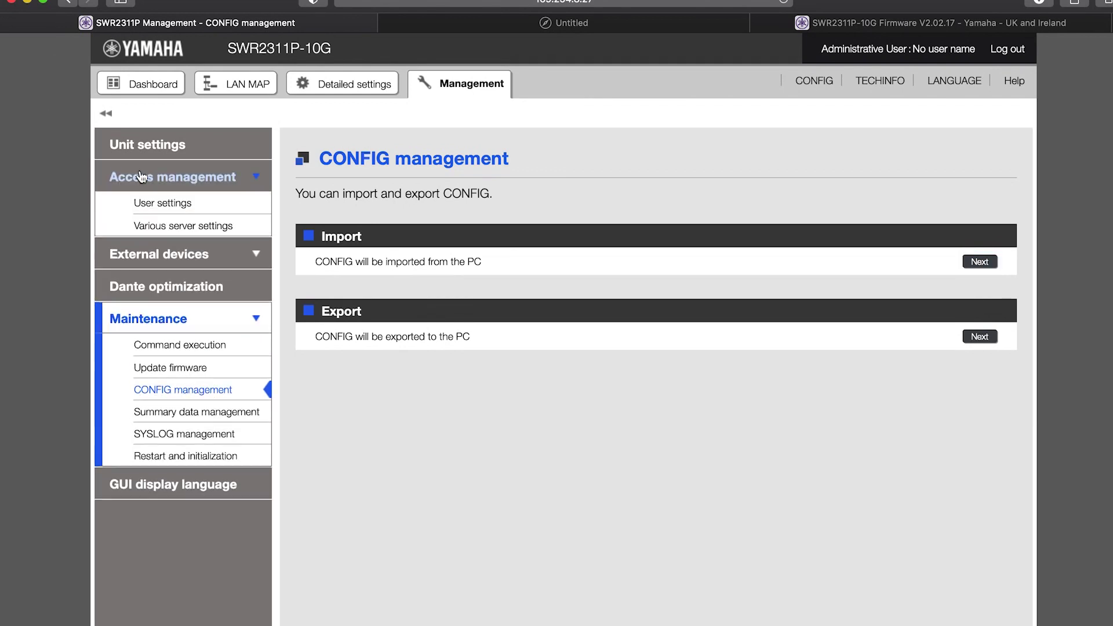
In User settings, enter a ten-character administrator password in the Password settings form
click(176, 207)
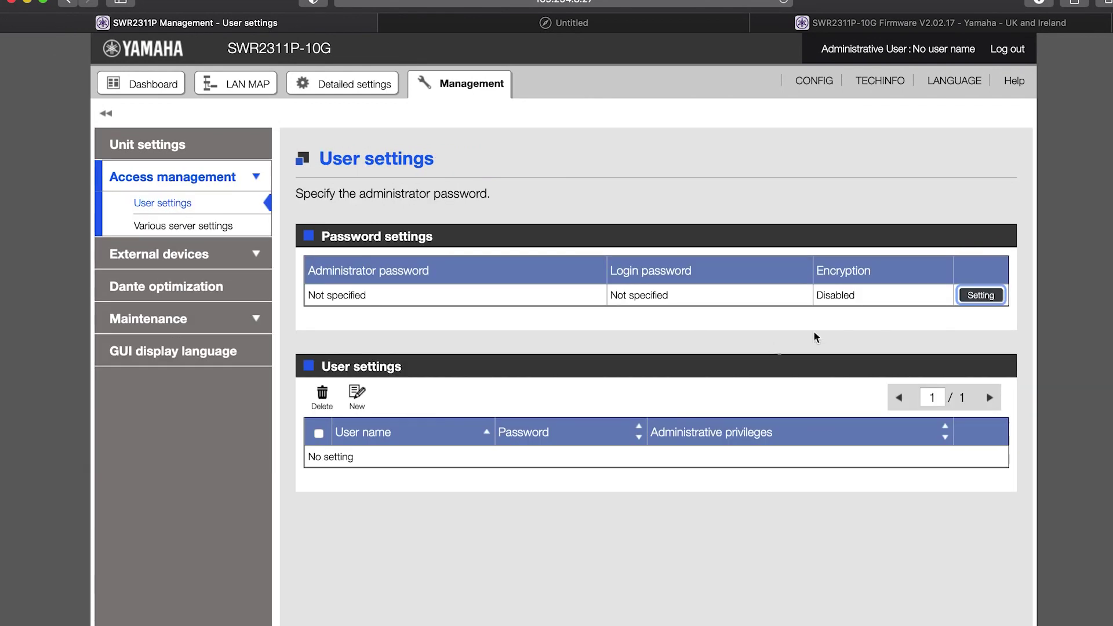
click(981, 295)
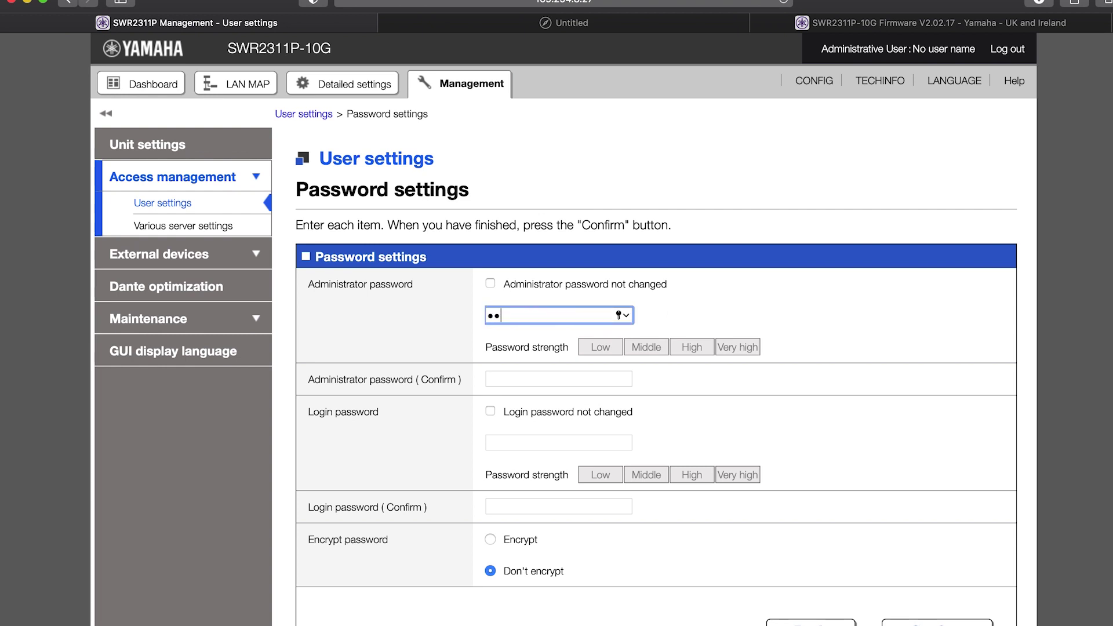
text(•)
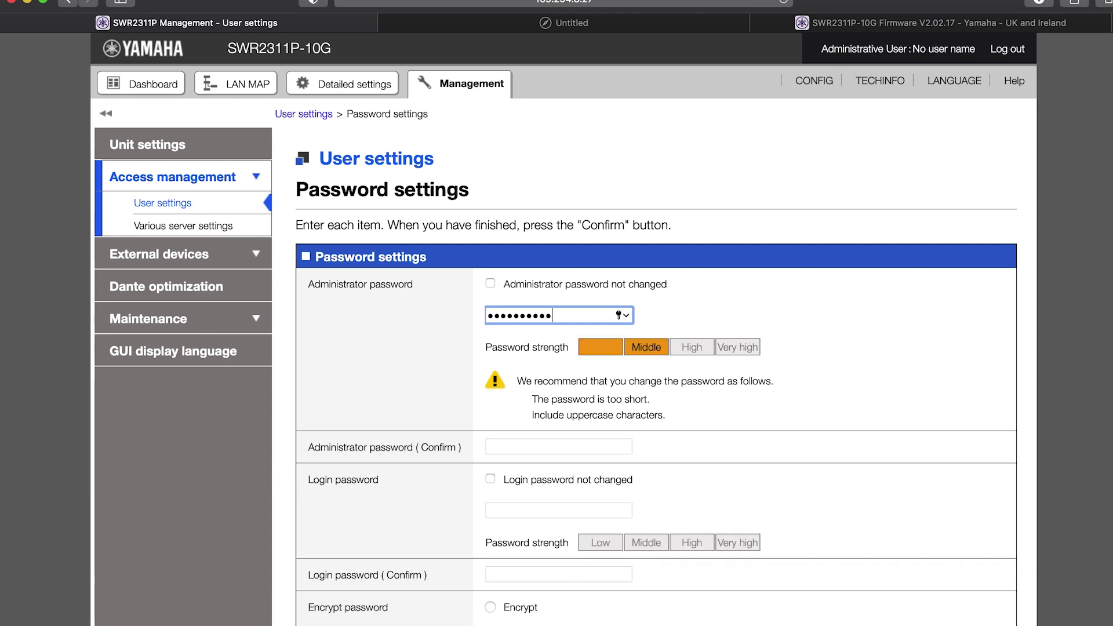
text(•)
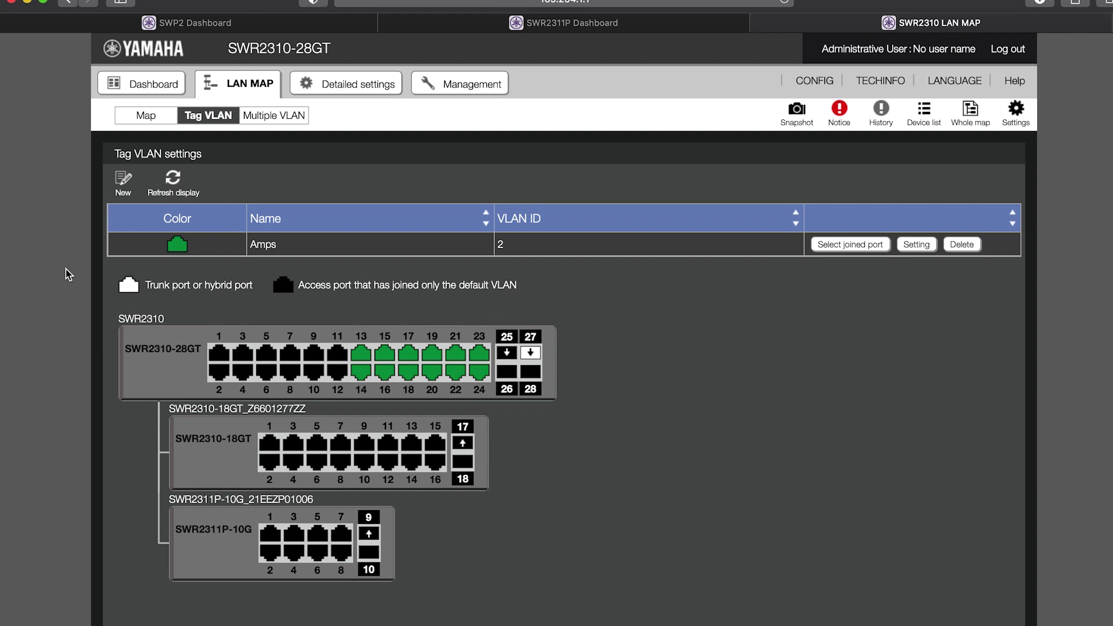
Add downstream ports, starting with SWR2310-18GT port 9, to the Amps VLAN and apply the change
click(851, 245)
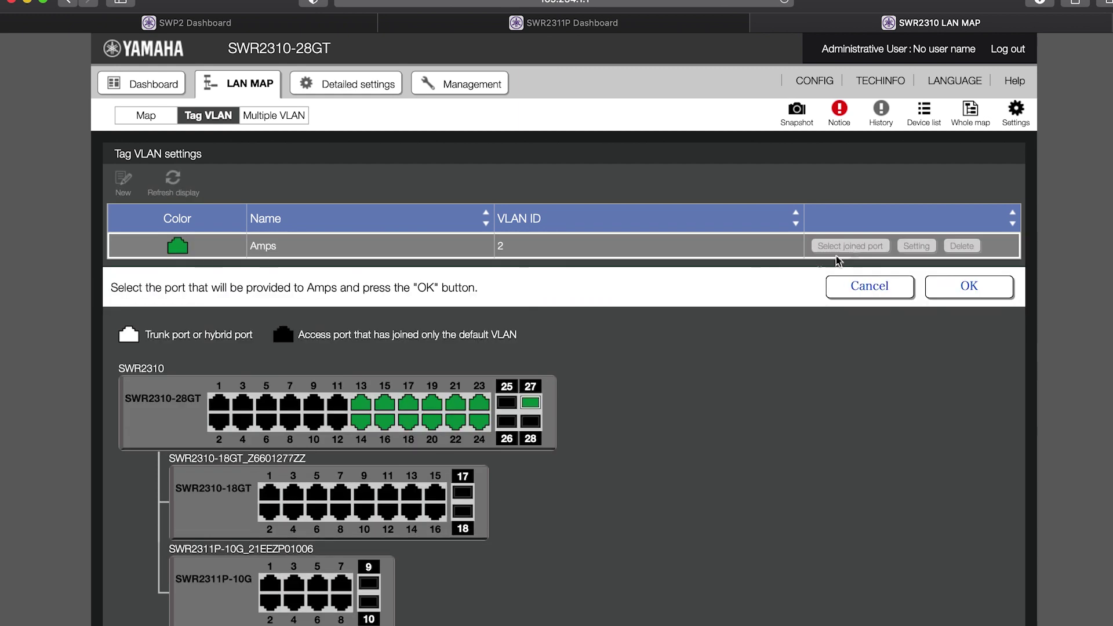
click(370, 497)
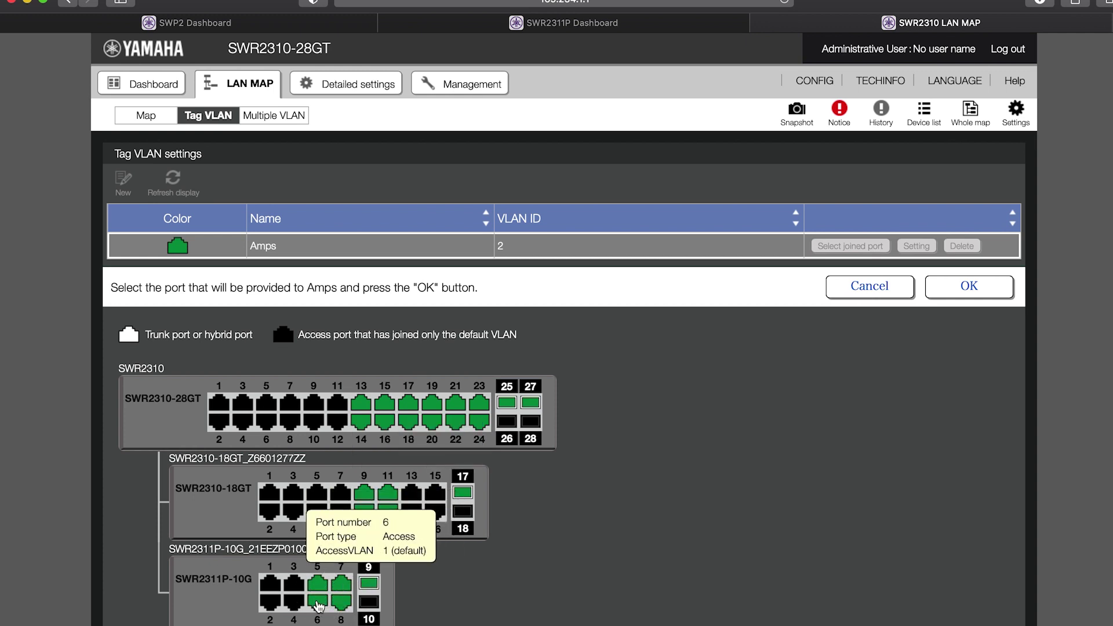
click(977, 295)
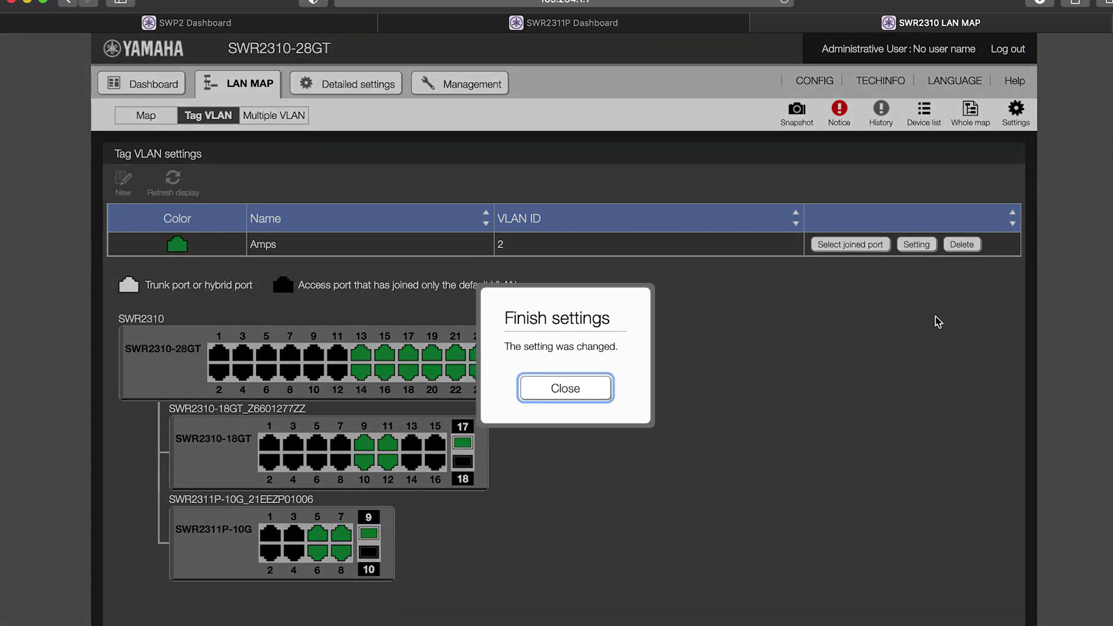
click(594, 393)
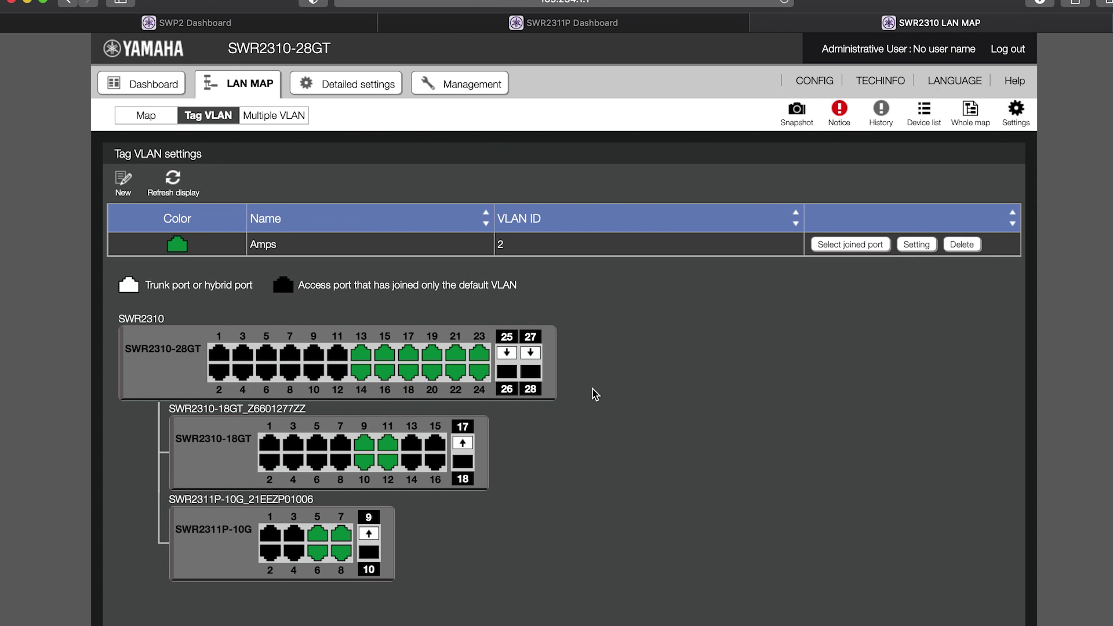